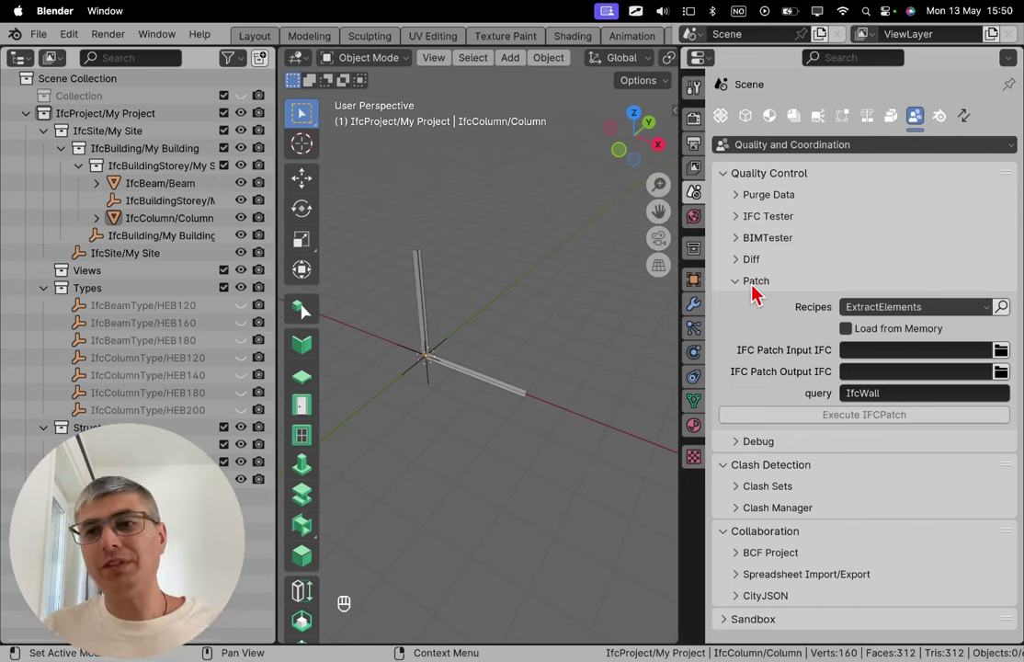
Pick ExtractElements from the Patch panel's recipe list, bringing up its IfcWall query.
click(961, 309)
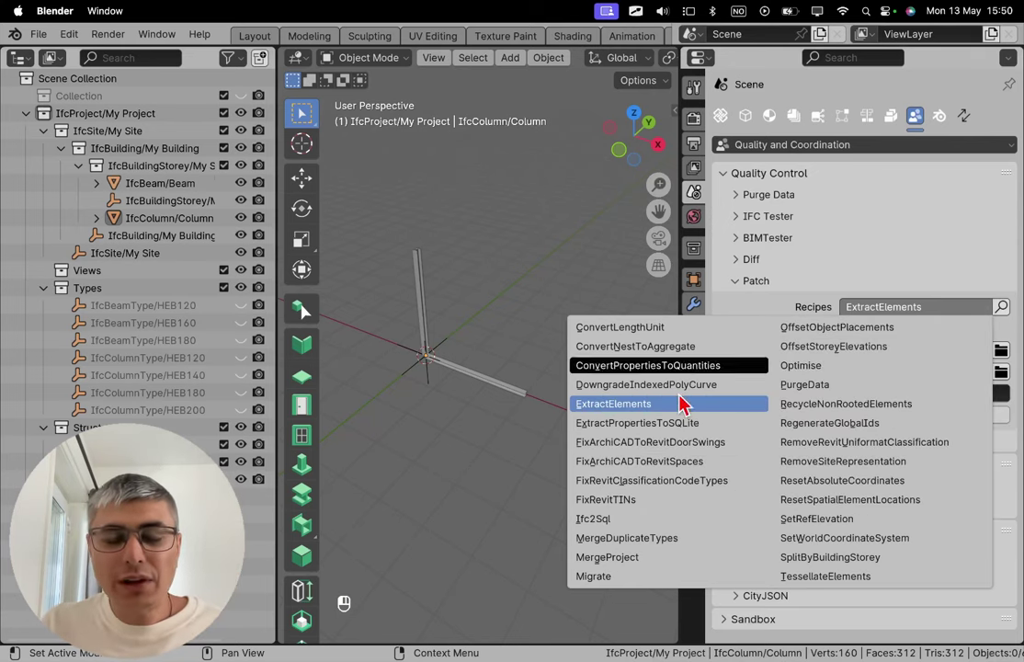
click(641, 413)
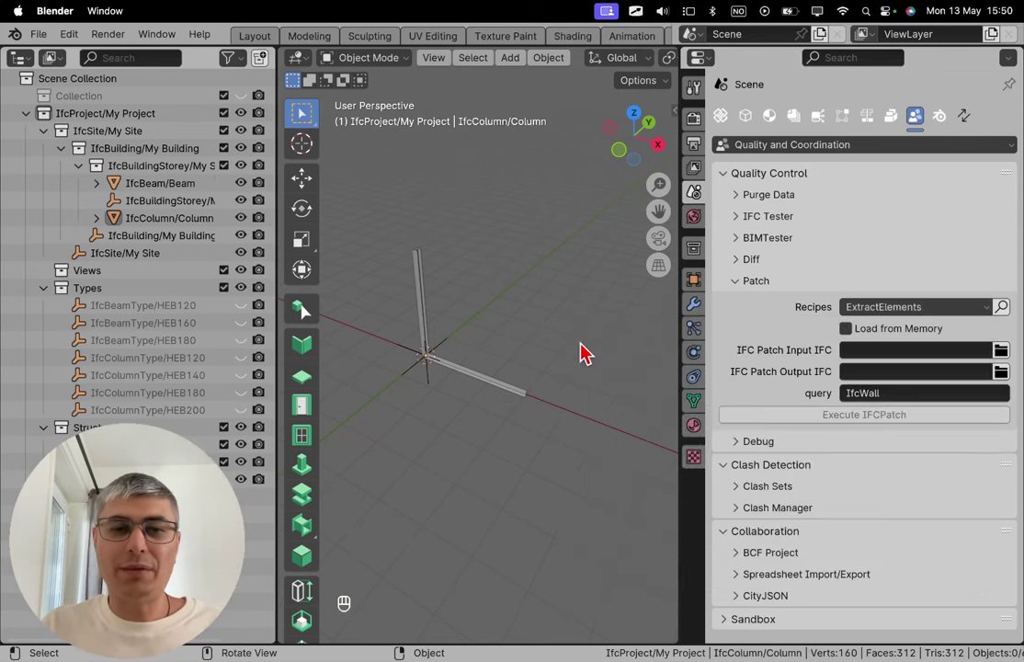
Add a new column with the HEB200 profile.
middle_drag(551, 330, 522, 327)
key(shift)
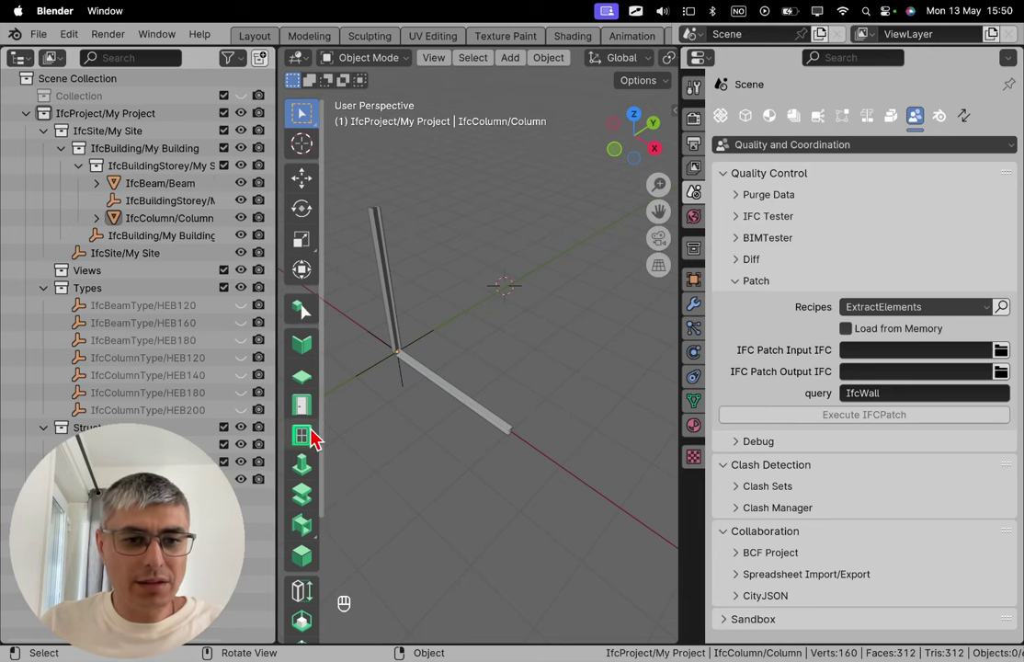
click(303, 466)
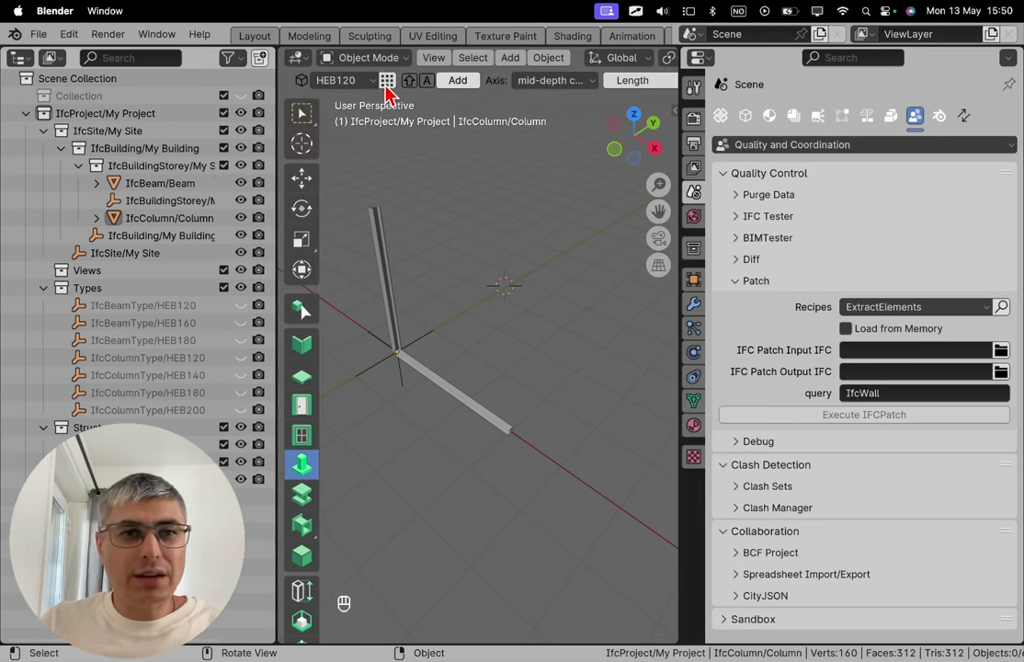
click(354, 81)
click(354, 180)
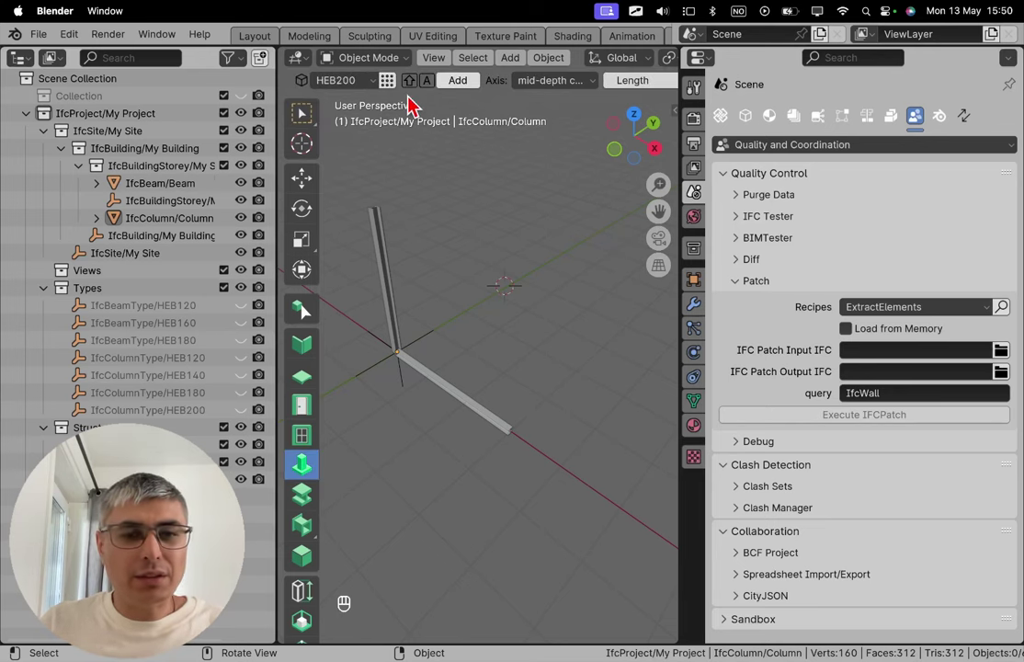
click(457, 81)
Add a new beam with the HEB180 profile and deselect it.
shift+scroll(542, 269, left, 2)
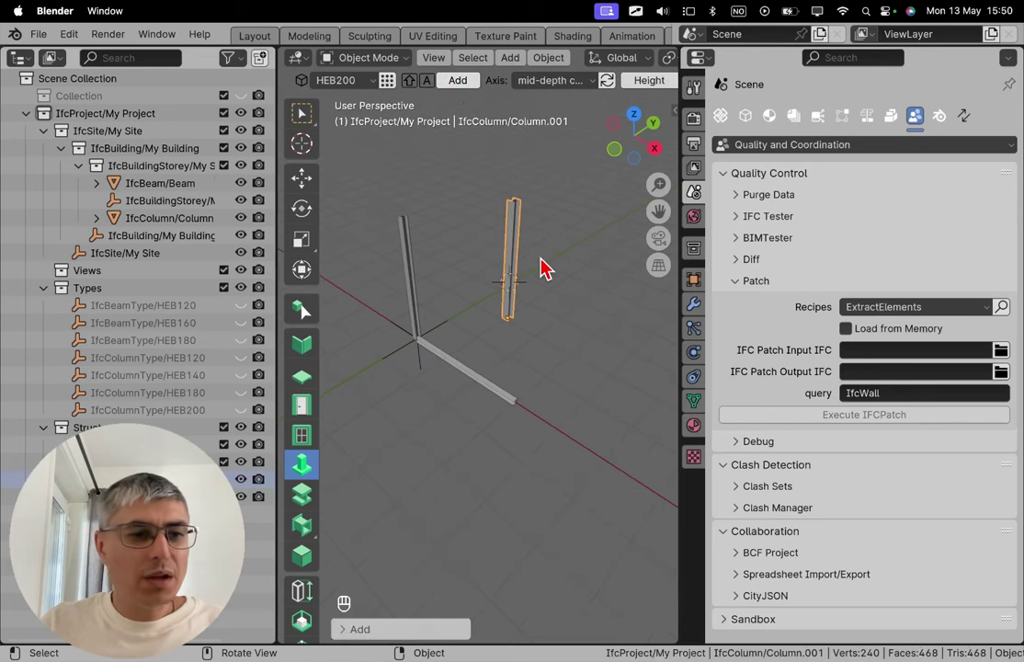
scroll(543, 269, down, 2)
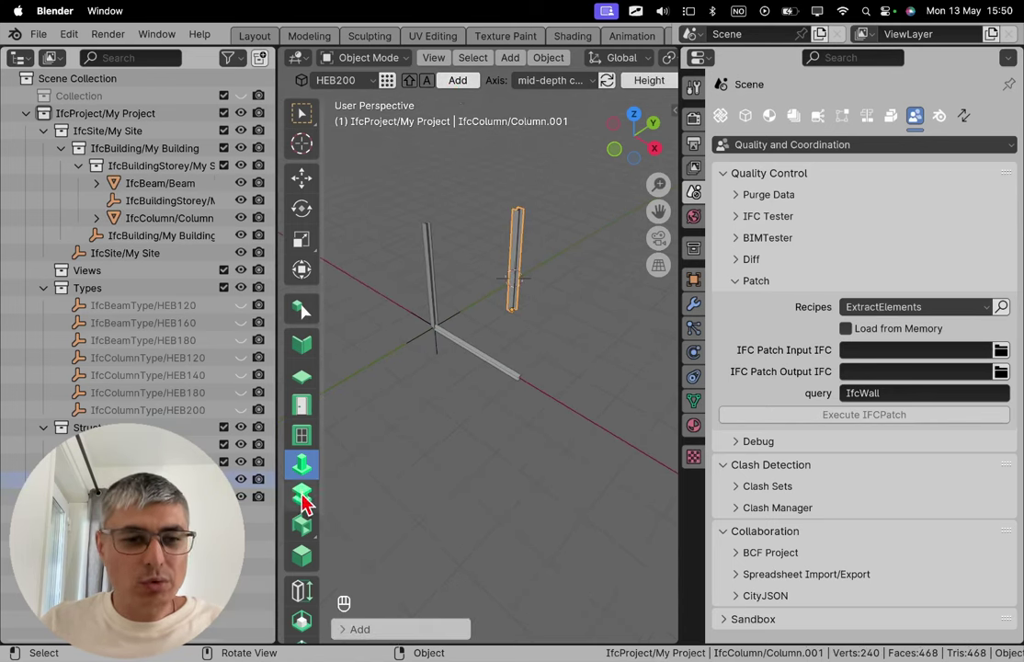
scroll(308, 492, down, 3)
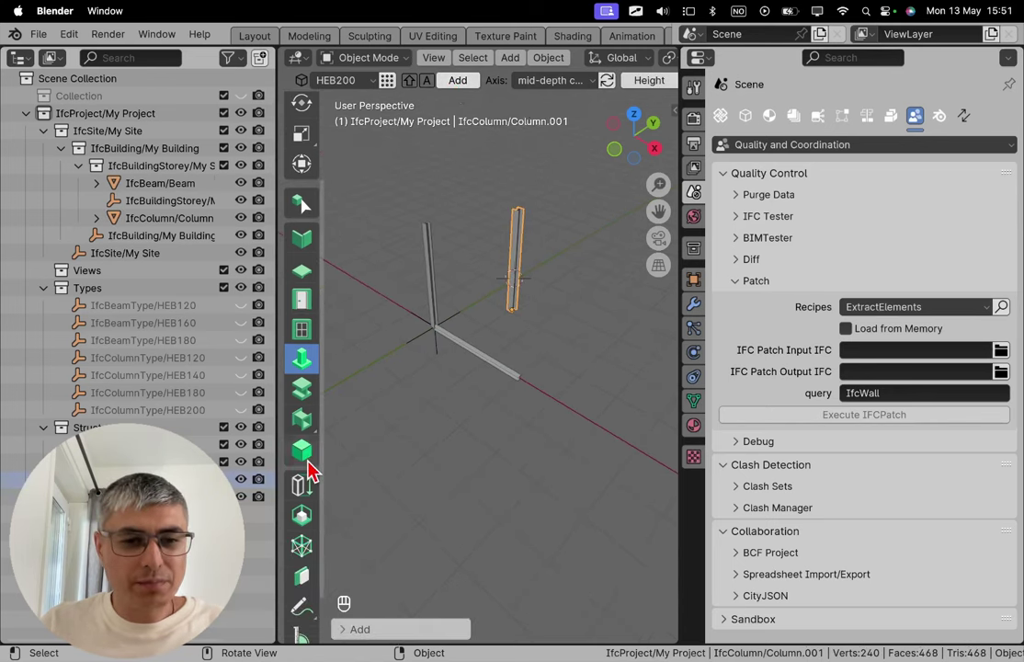
click(306, 390)
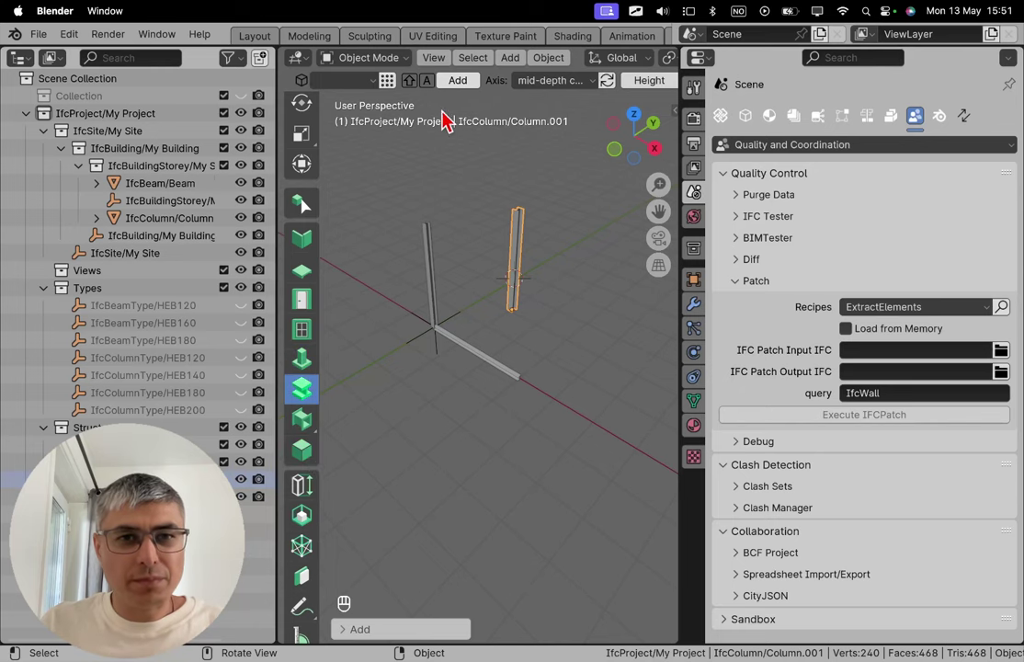
click(345, 80)
click(348, 164)
click(457, 81)
middle_drag(437, 175, 576, 293)
scroll(552, 367, down, 2)
click(546, 391)
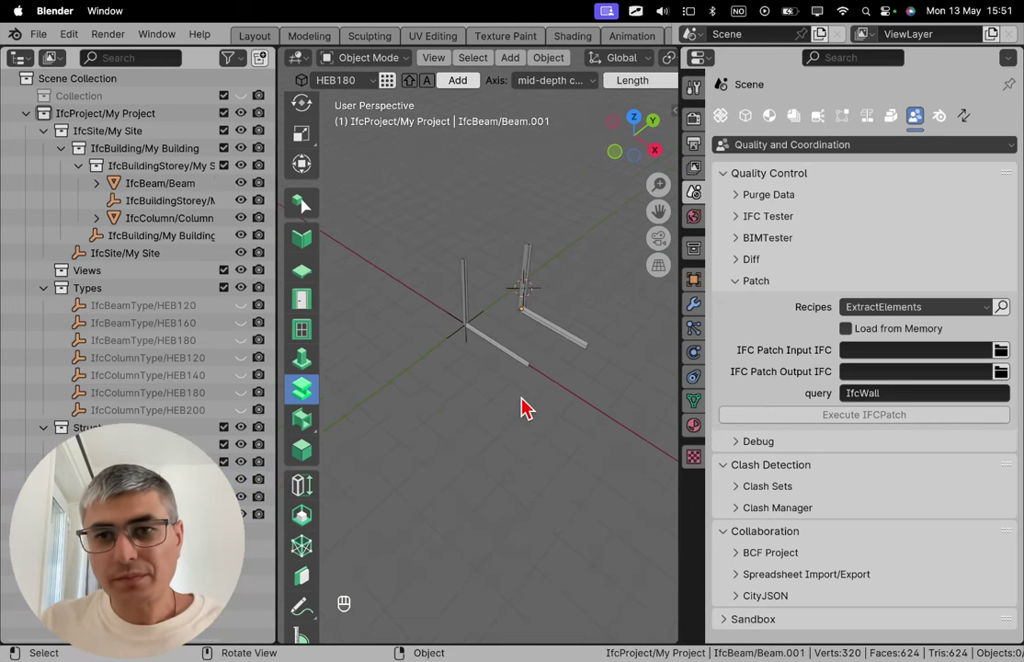
middle_drag(526, 407, 568, 294)
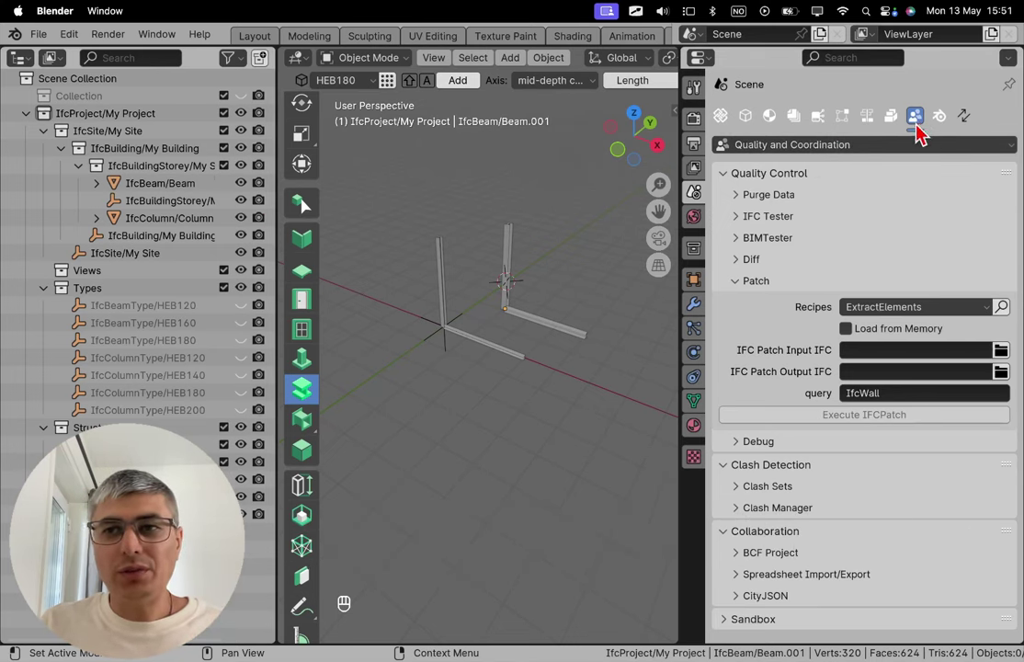
Check Project Overview, return to Quality and Coordination, and collapse the Patch section.
click(856, 149)
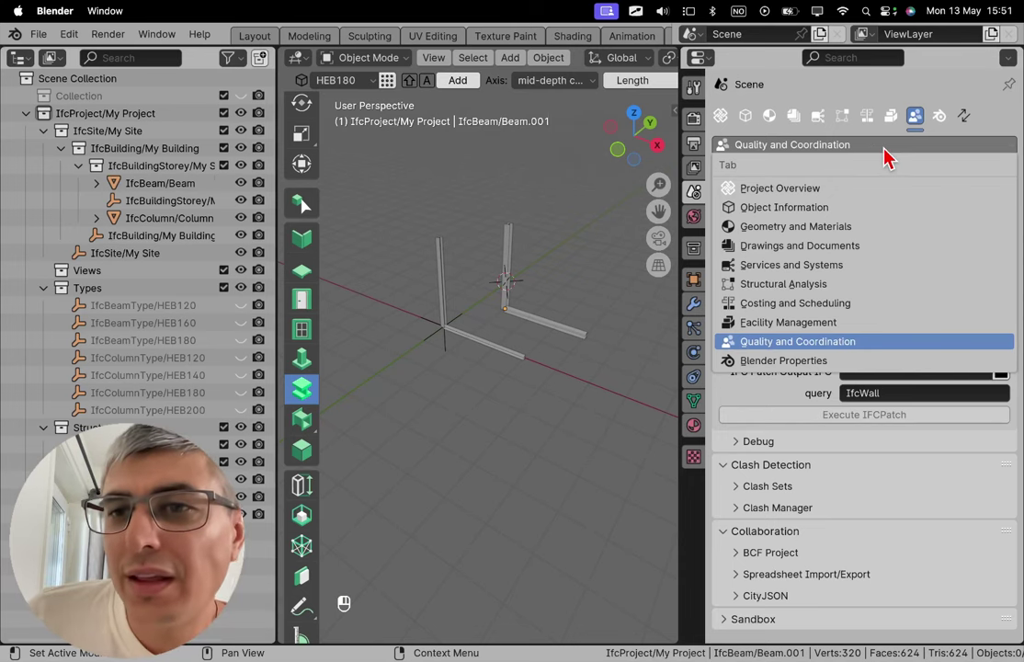
click(722, 116)
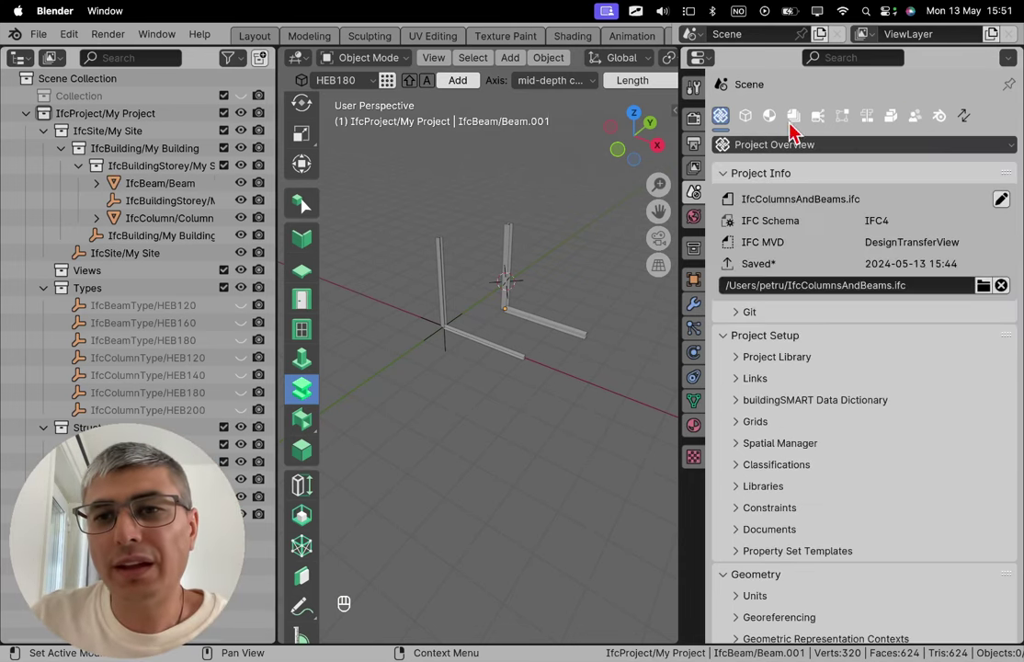
click(851, 146)
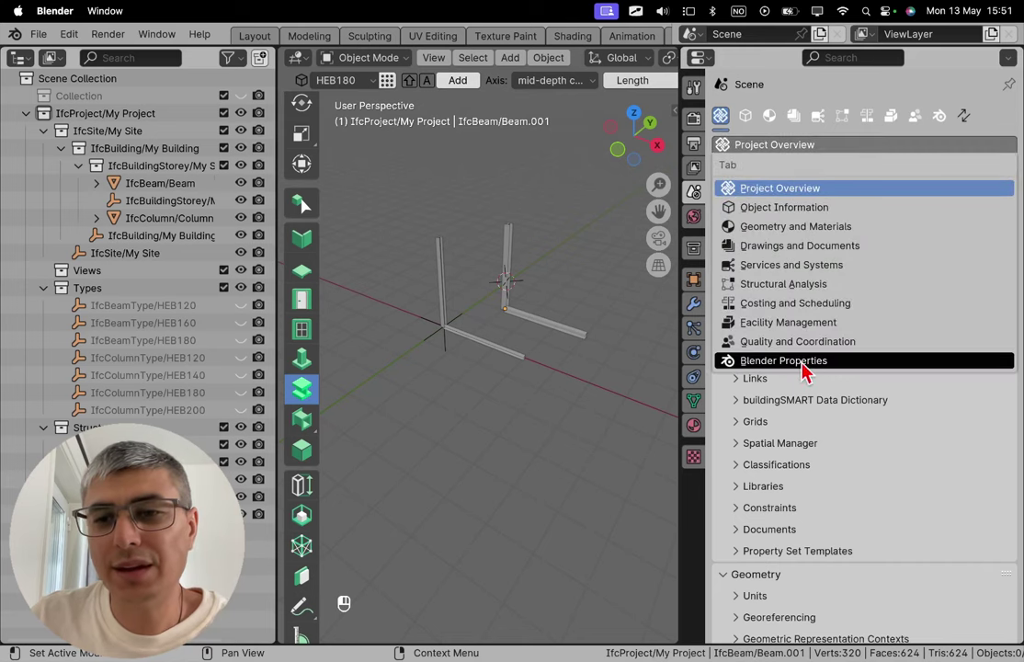
click(844, 345)
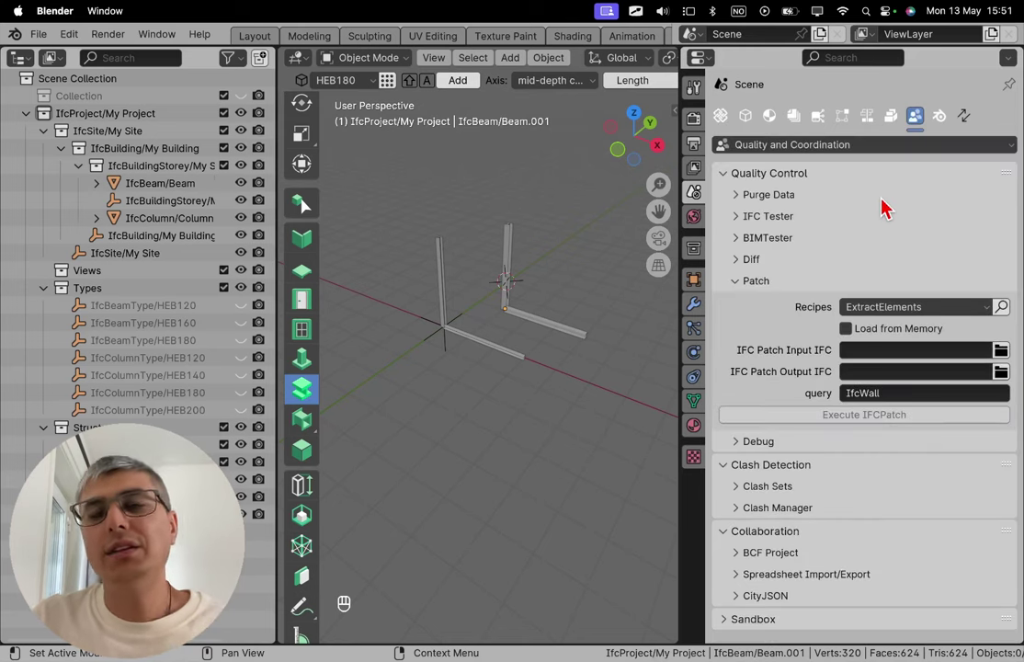
click(736, 282)
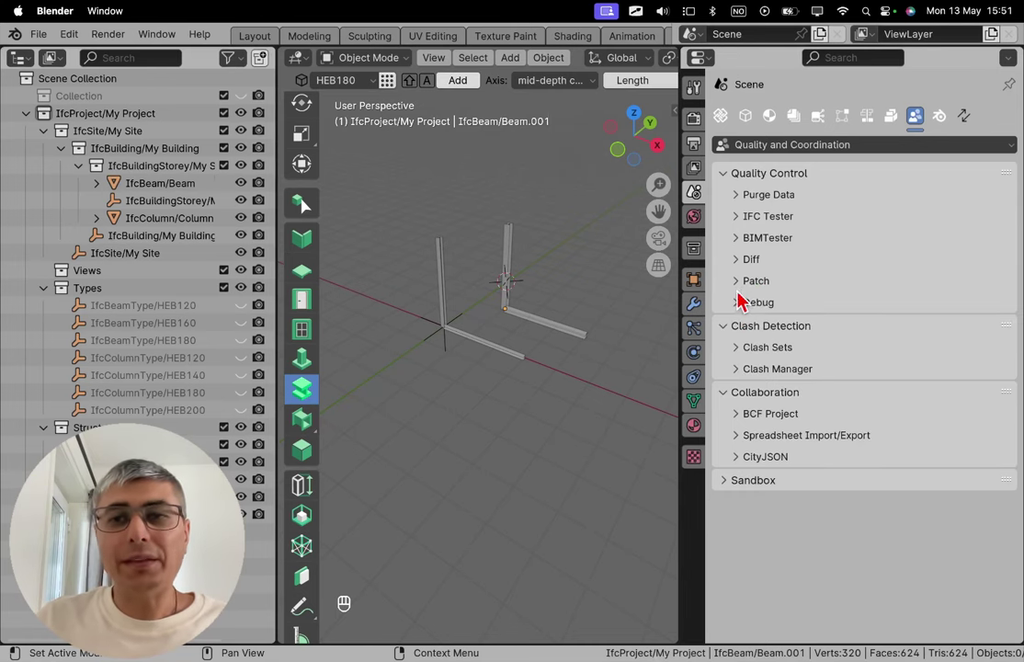
Expand Patch and re-pick ExtractElements by searching the recipes for 'extra'.
click(741, 282)
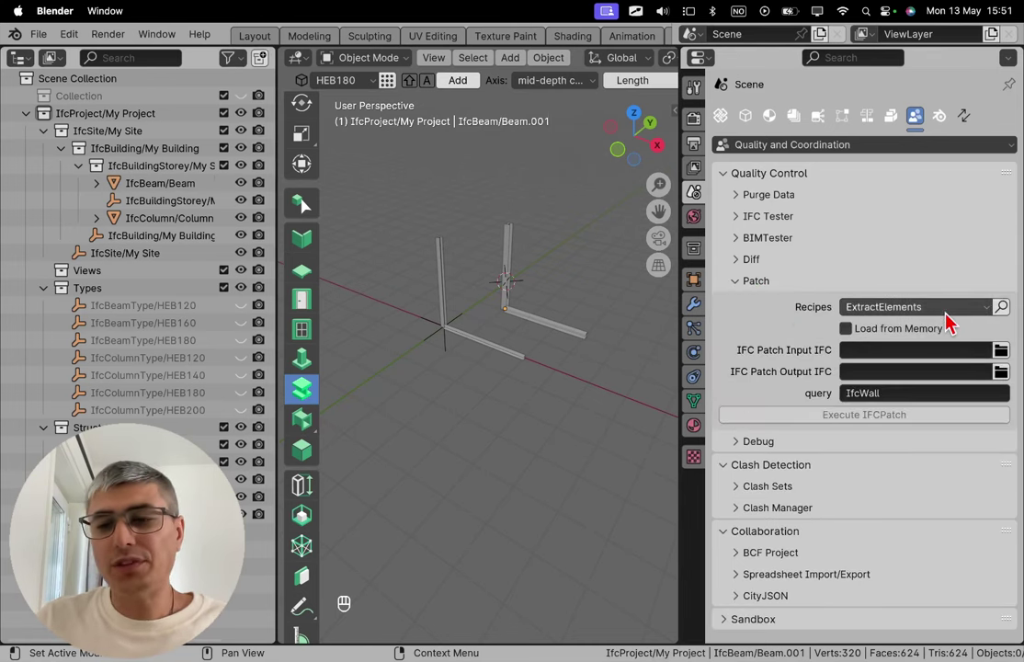
click(988, 313)
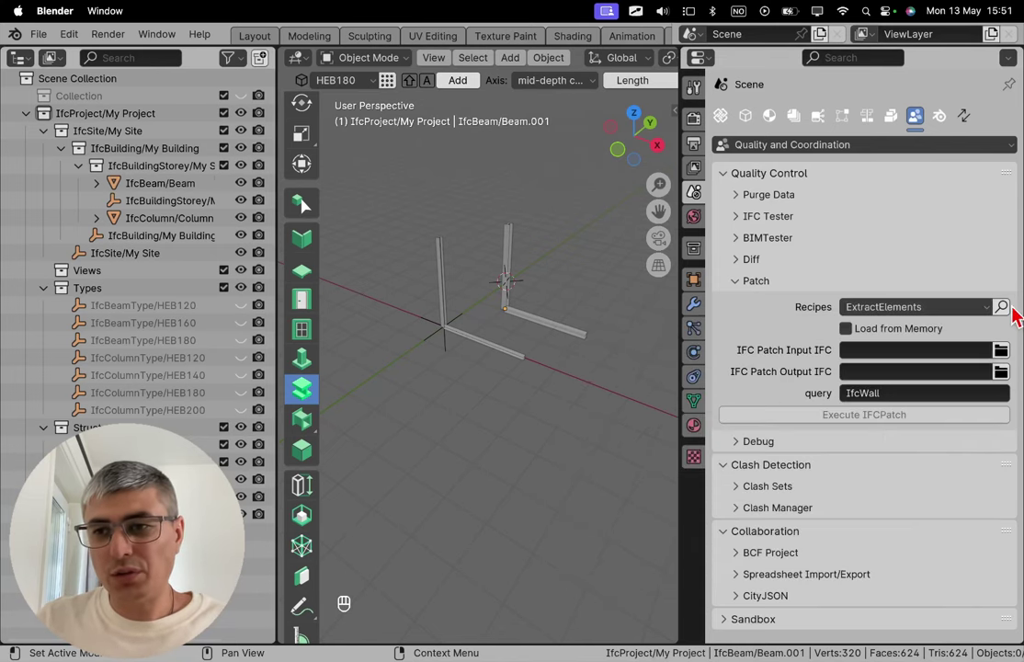
click(1002, 306)
click(927, 302)
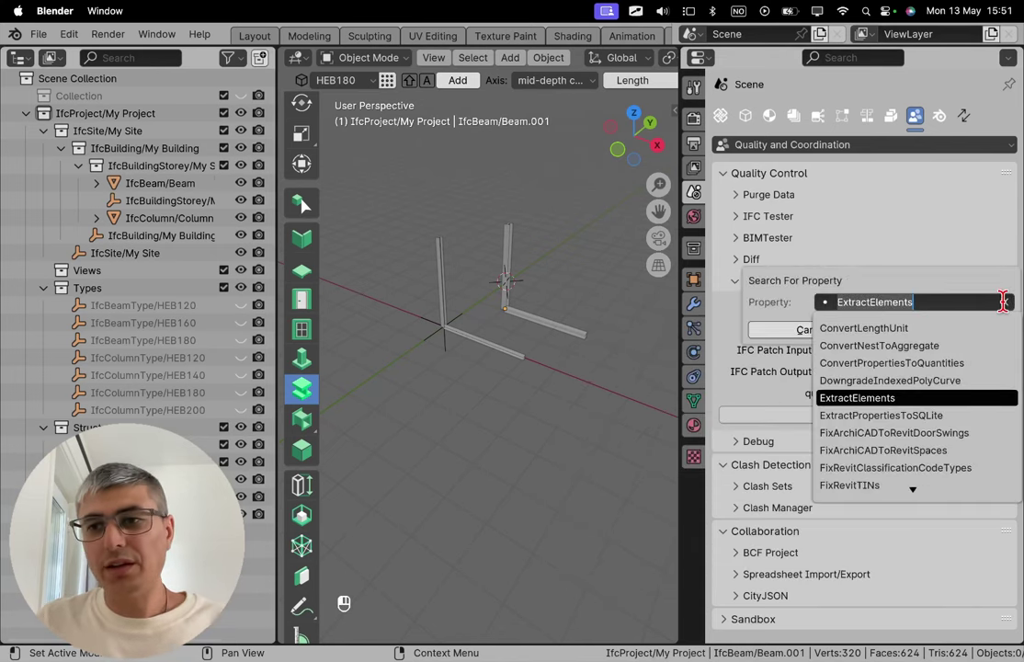
key(BackSpace)
key(Return)
click(949, 301)
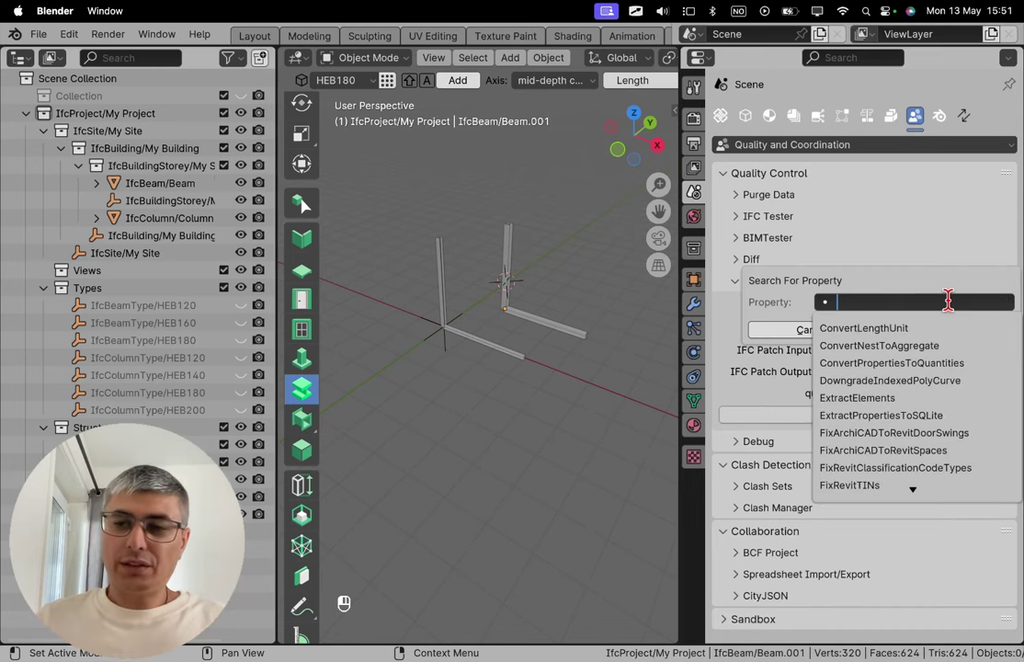
text(extra)
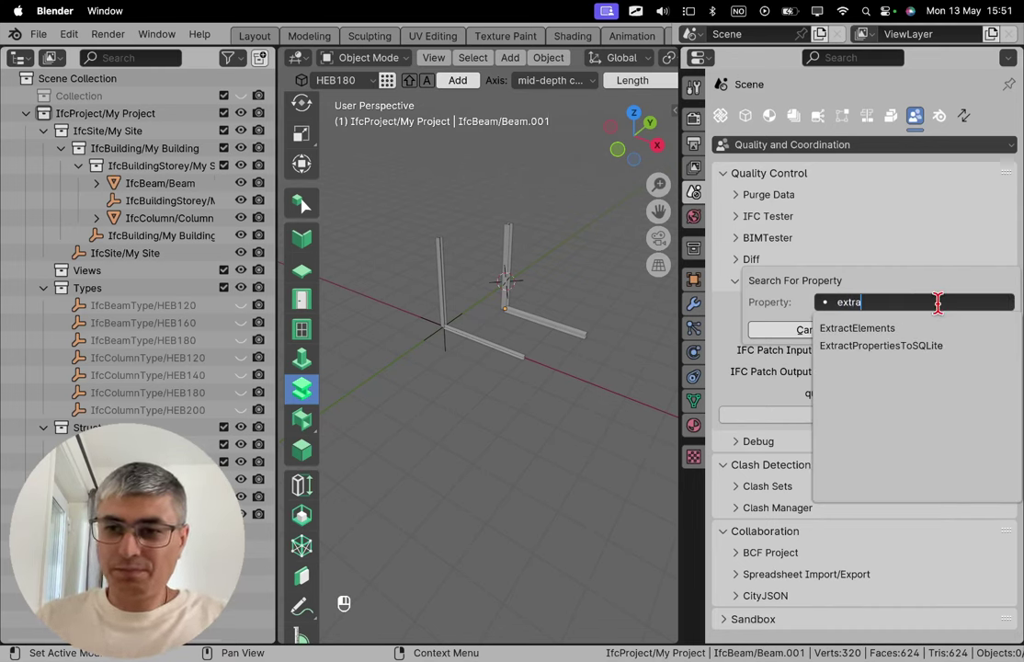
click(892, 327)
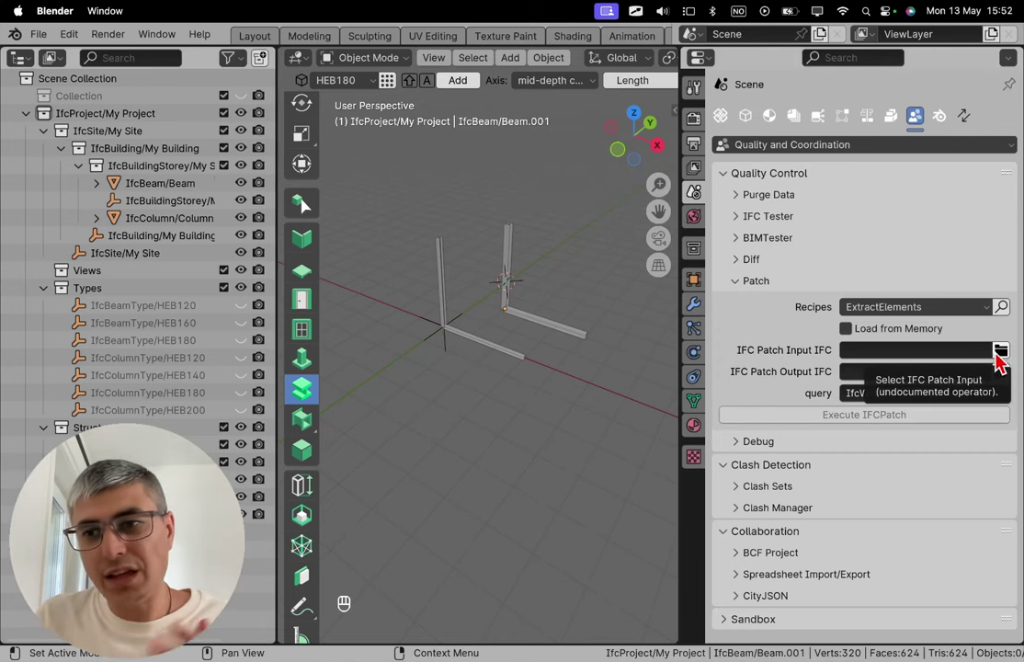
Skip choosing an input IFC file and switch on Load from Memory.
click(999, 351)
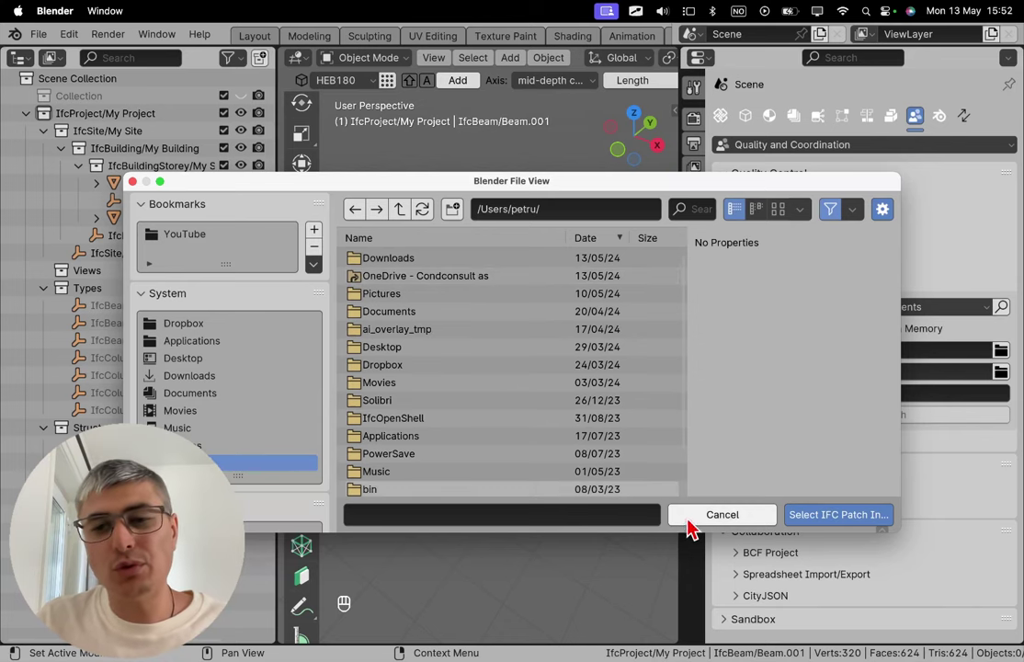
click(692, 521)
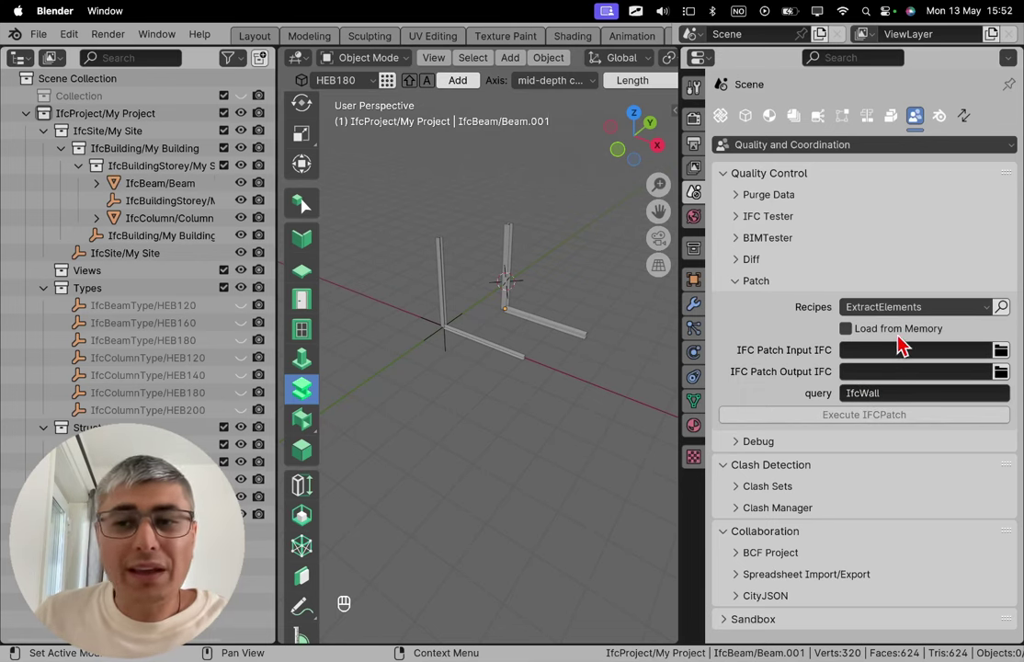
click(906, 331)
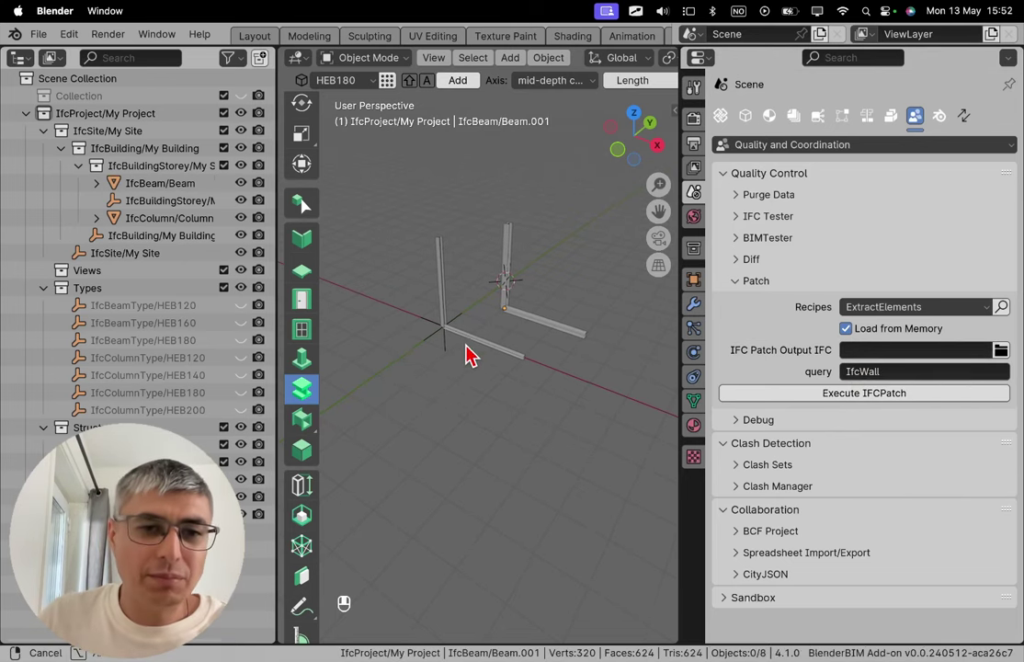
Save the model via File > Save IFC Project as IfcColumnsAndBeams.ifc.
mouse_move(465, 354)
middle_down()
mouse_move(457, 366)
mouse_move(482, 353)
middle_up()
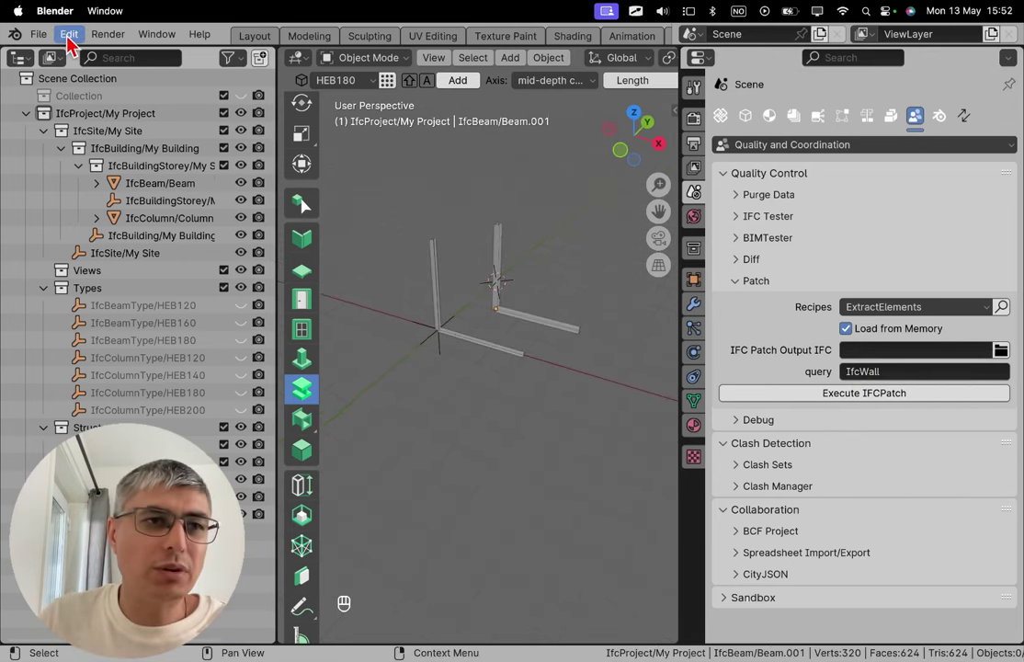
click(38, 34)
mouse_move(72, 57)
click(76, 95)
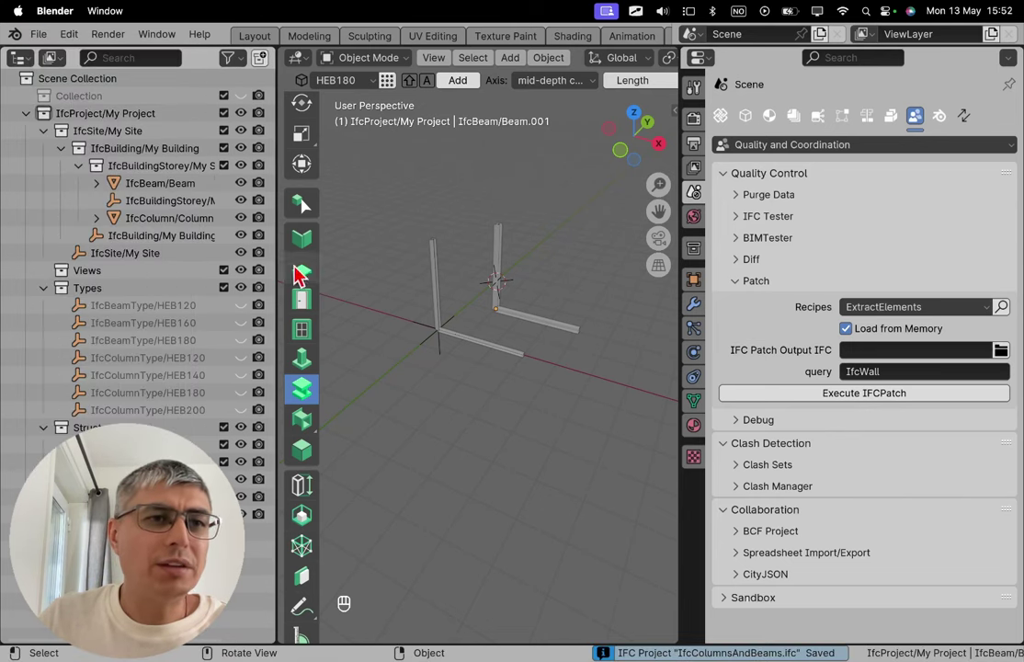
scroll(496, 251, up, 2)
middle_drag(497, 251, 497, 297)
middle_drag(537, 366, 570, 370)
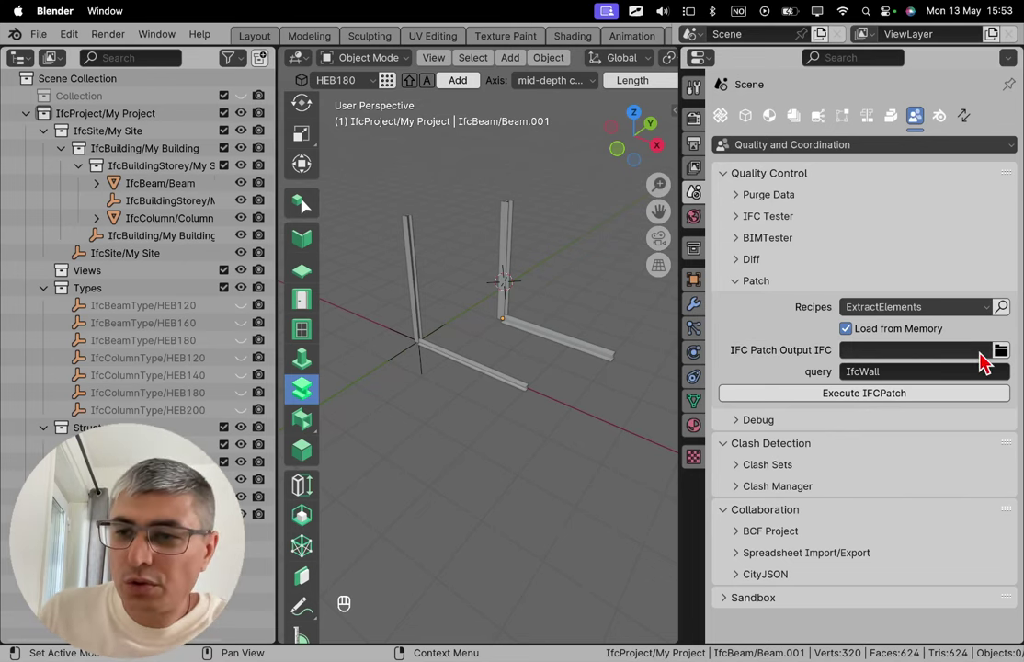
Set the patch output file to Columns.ifc in the Downloads folder.
click(997, 353)
double_click(391, 265)
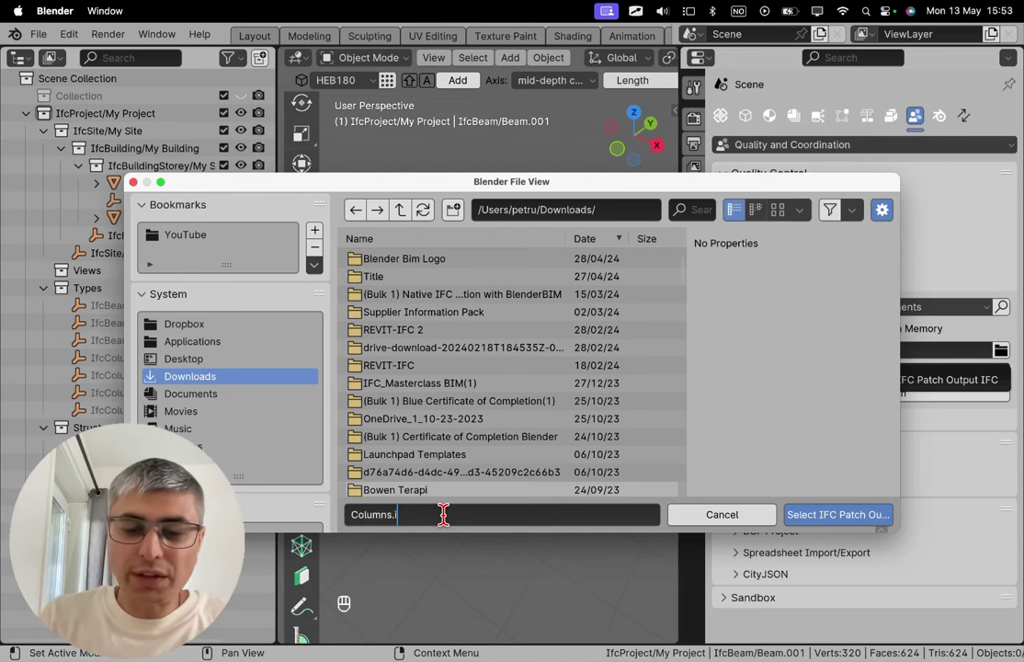
click(830, 516)
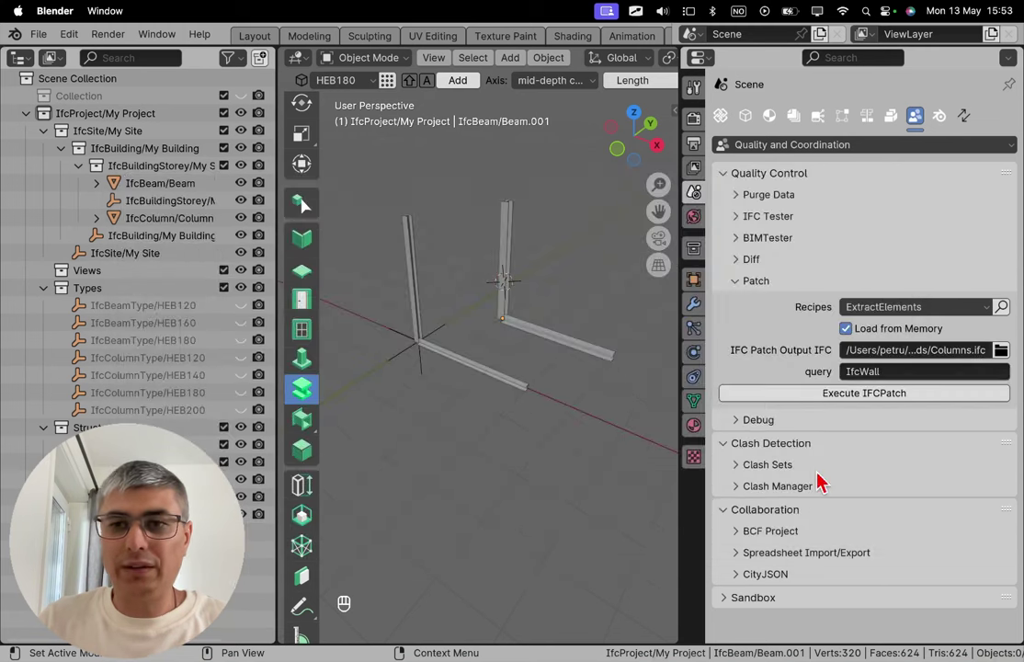
Change the query to IfcColumn, execute the patch, check the Info log, and move to Solibri.
click(906, 370)
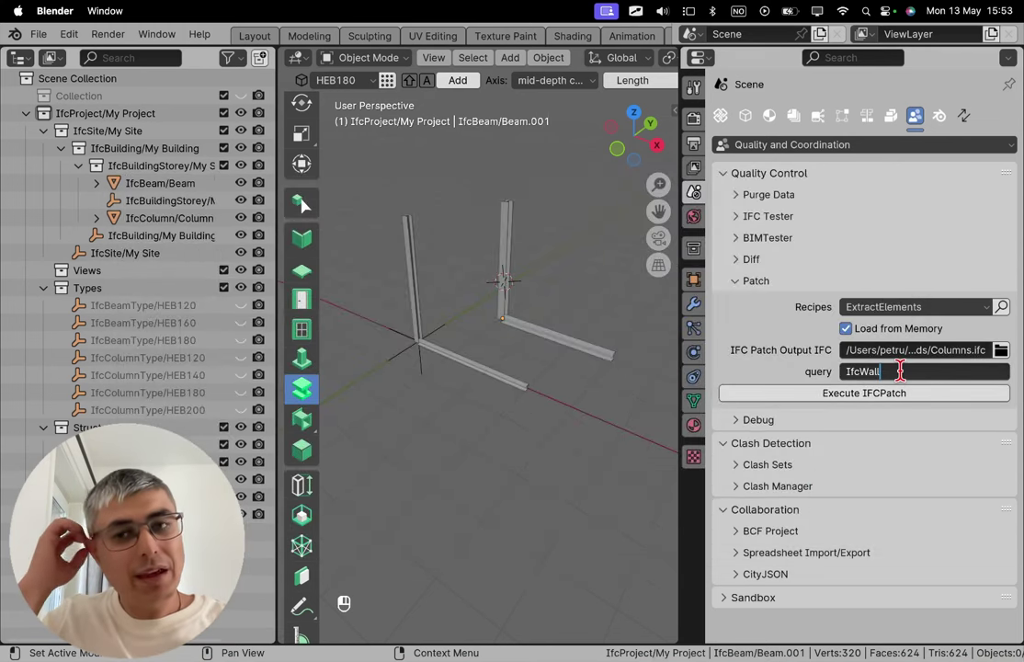
key(BackSpace)
key(BackSpace)
key(BackSpace)
key(BackSpace)
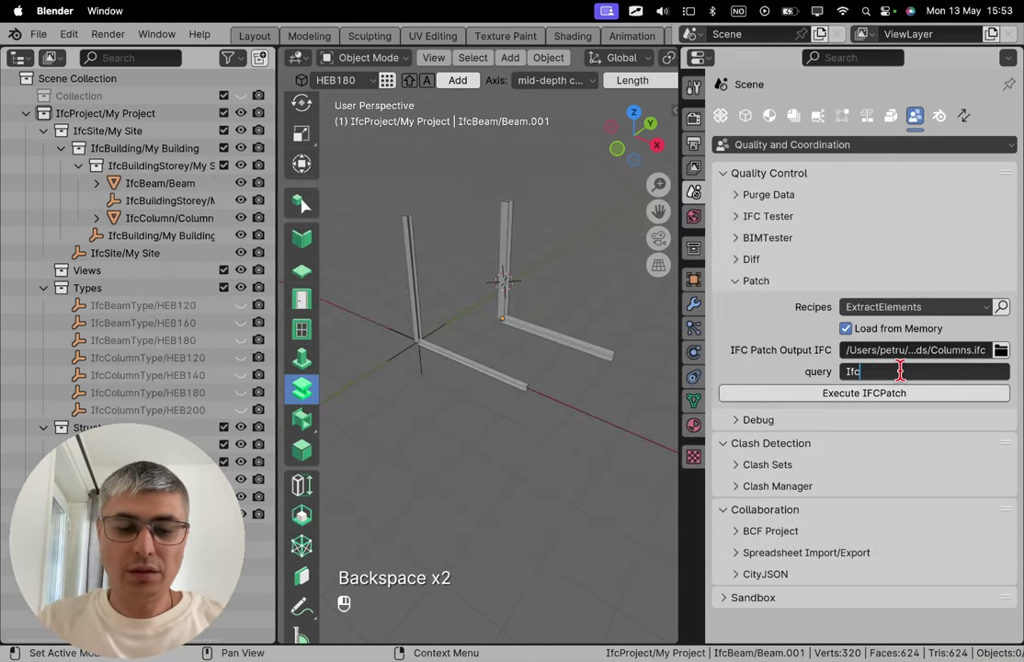
text(Column)
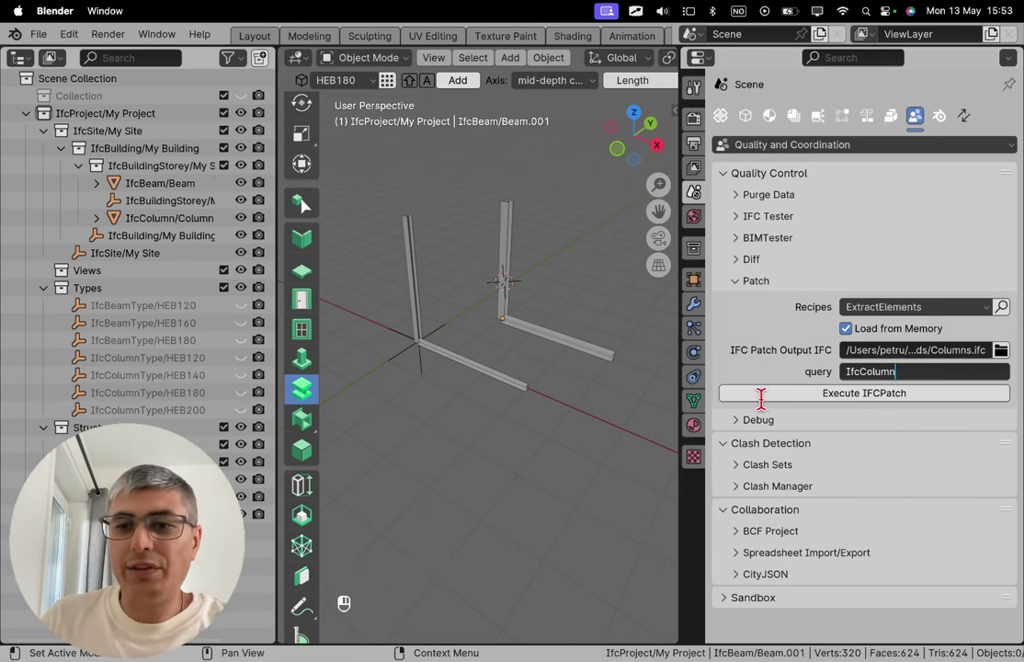
click(790, 393)
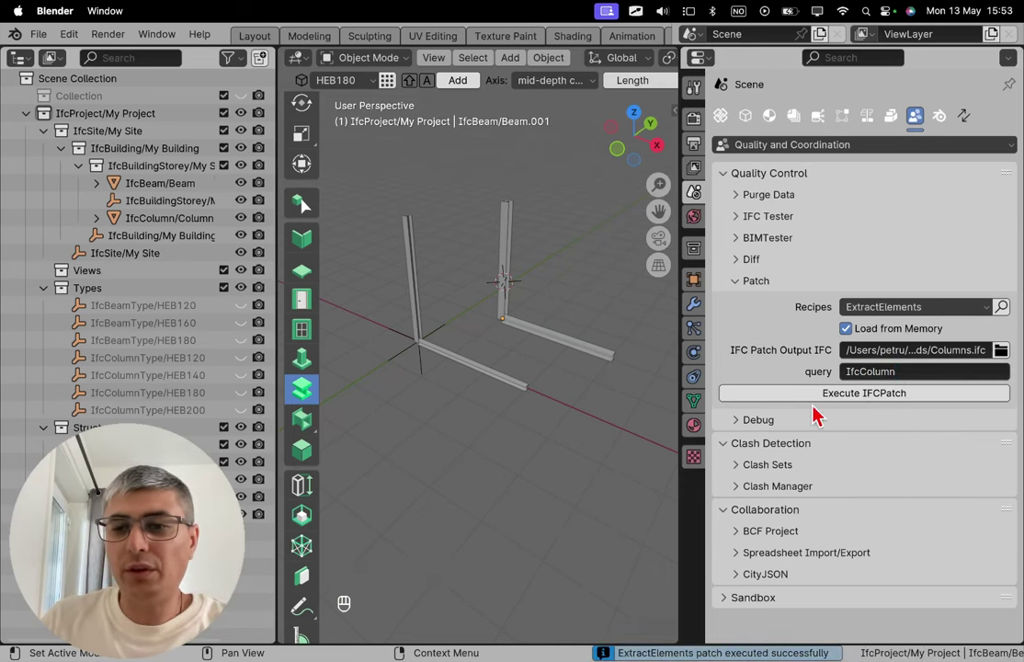
click(693, 655)
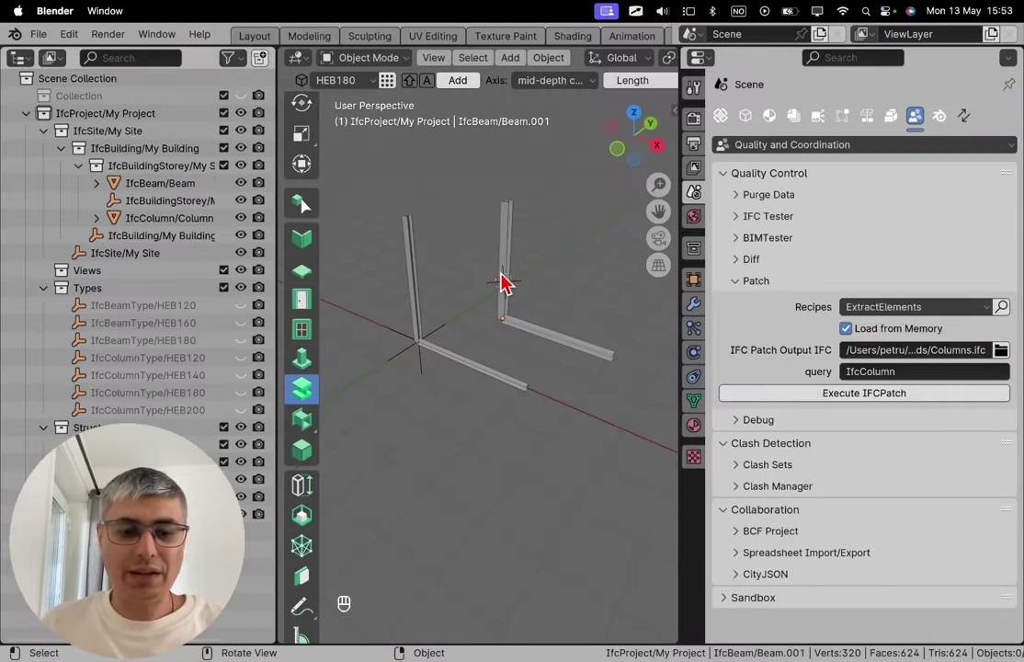
key(ctrl+Left)
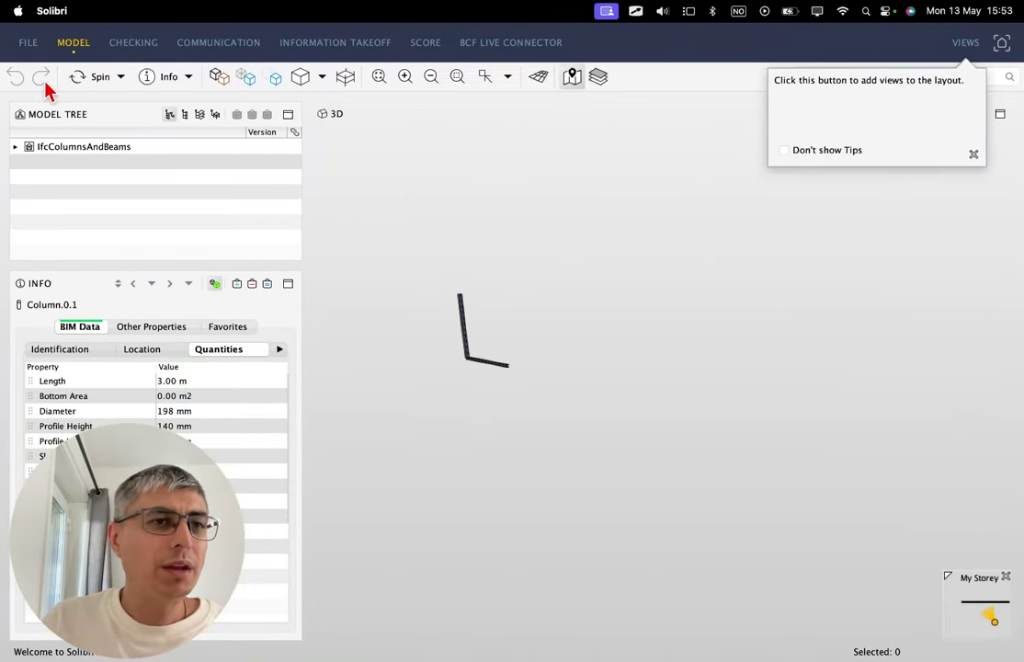
Close the IfcColumnsAndBeams model from the FILE tab without saving.
click(30, 44)
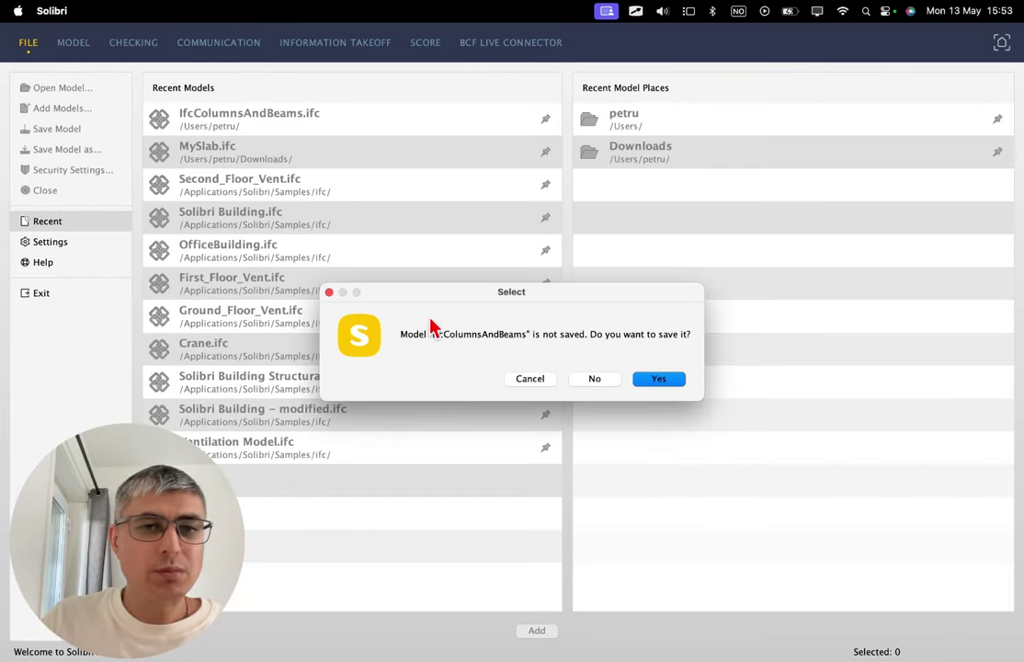
click(579, 379)
Open Columns.ifc from Downloads, with files sorted newest first.
click(57, 88)
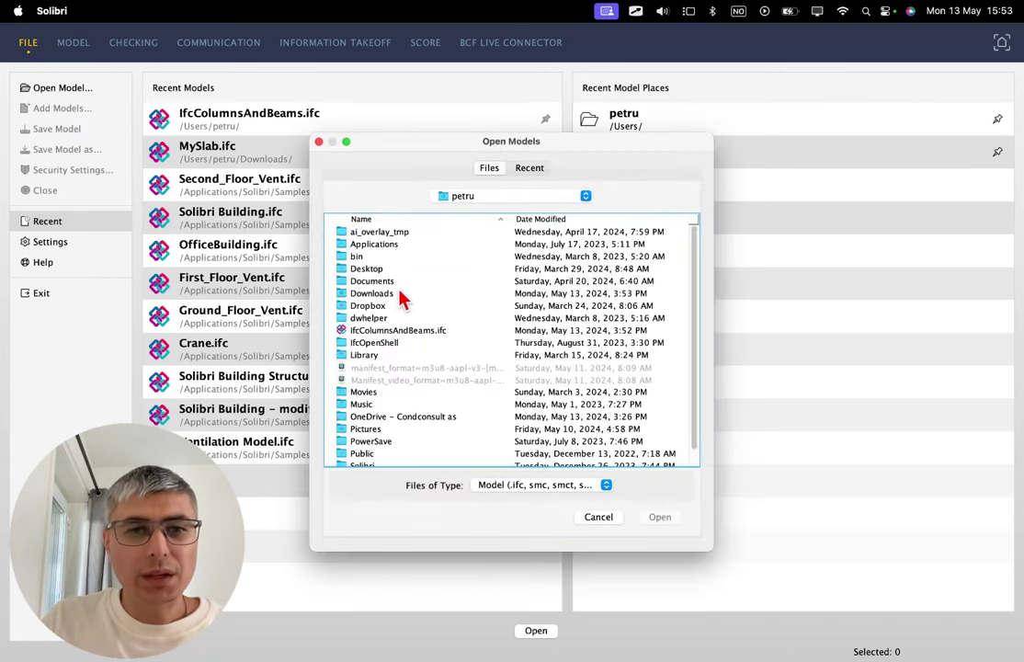
click(556, 220)
click(558, 221)
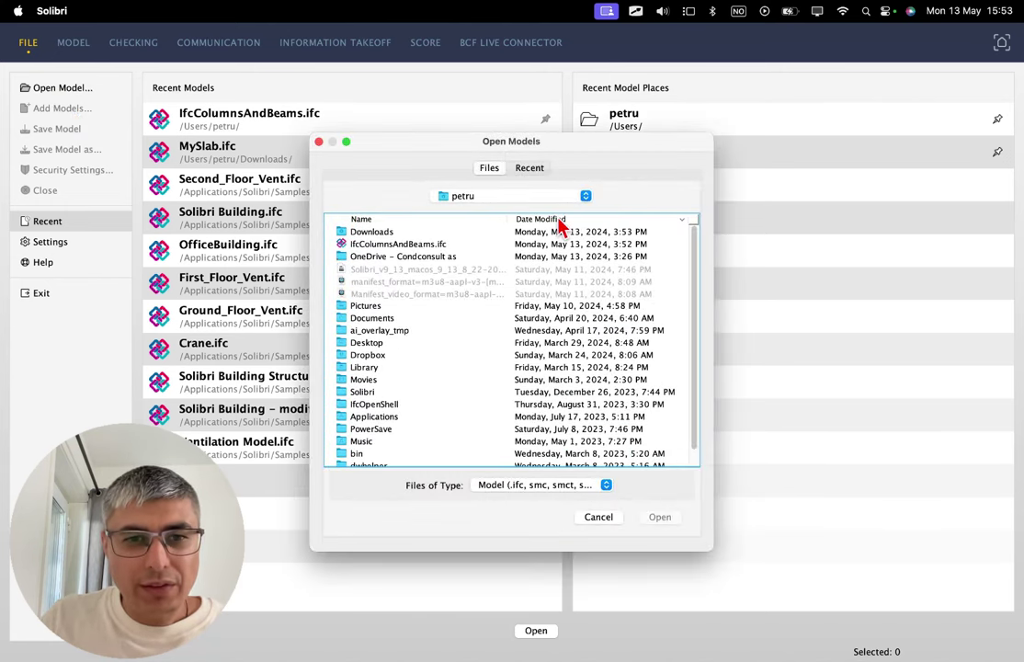
double_click(395, 231)
click(389, 231)
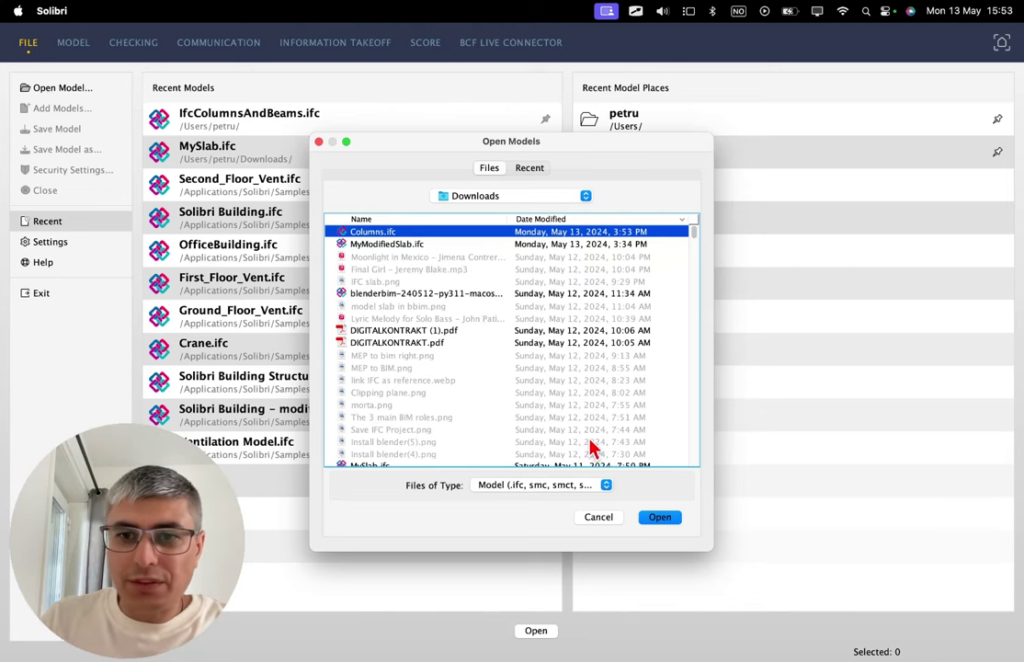
click(660, 517)
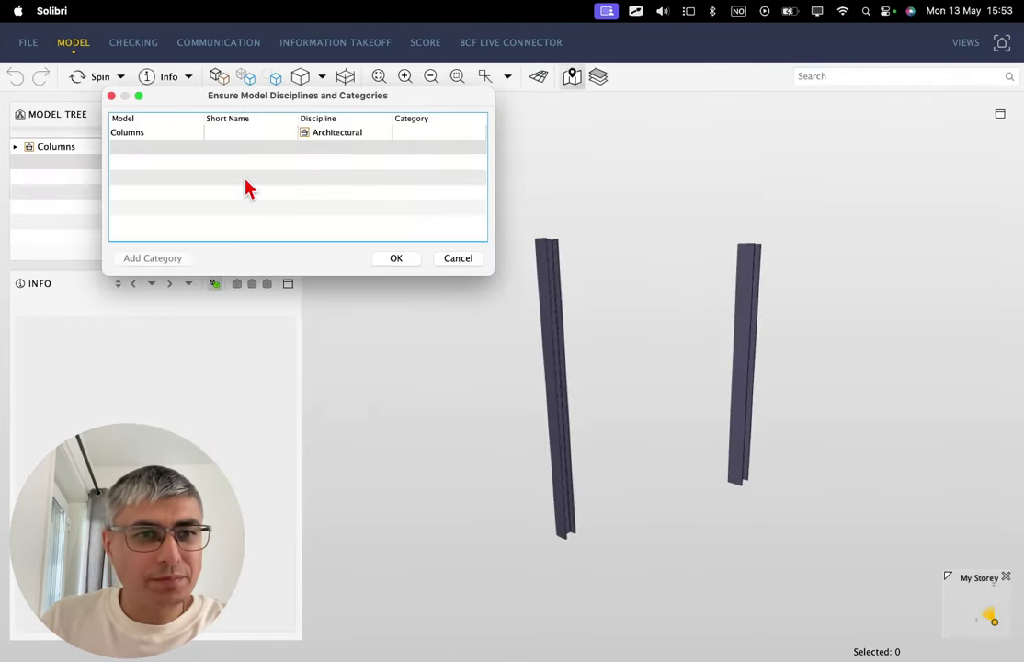
Set the Columns model discipline to Structural and inspect its two columns in 3D.
click(348, 134)
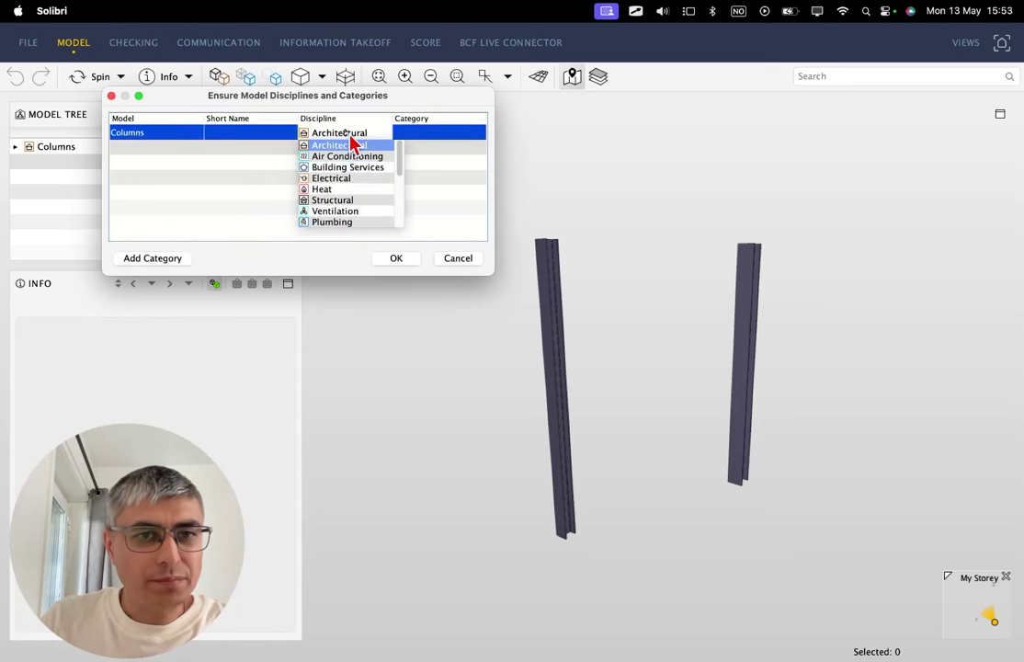
click(352, 201)
click(394, 259)
drag(695, 354, 674, 310)
mouse_move(674, 310)
right_down()
mouse_move(649, 286)
mouse_move(667, 300)
right_up()
scroll(694, 283, down, 5)
mouse_move(694, 284)
mouse_down()
mouse_move(621, 295)
mouse_move(684, 334)
mouse_move(700, 328)
mouse_up()
scroll(662, 379, up, 5)
scroll(662, 378, down, 5)
scroll(663, 377, up, 1)
right_drag(663, 377, 589, 293)
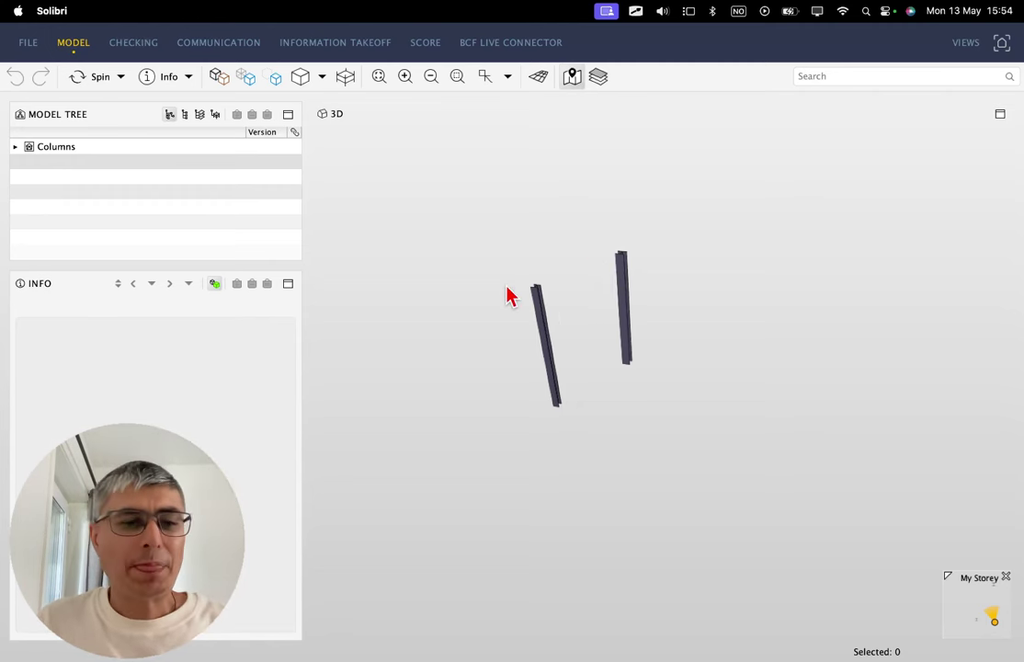
Back in Blender, select a beam and add the upright column to the selection.
key(ctrl+Right)
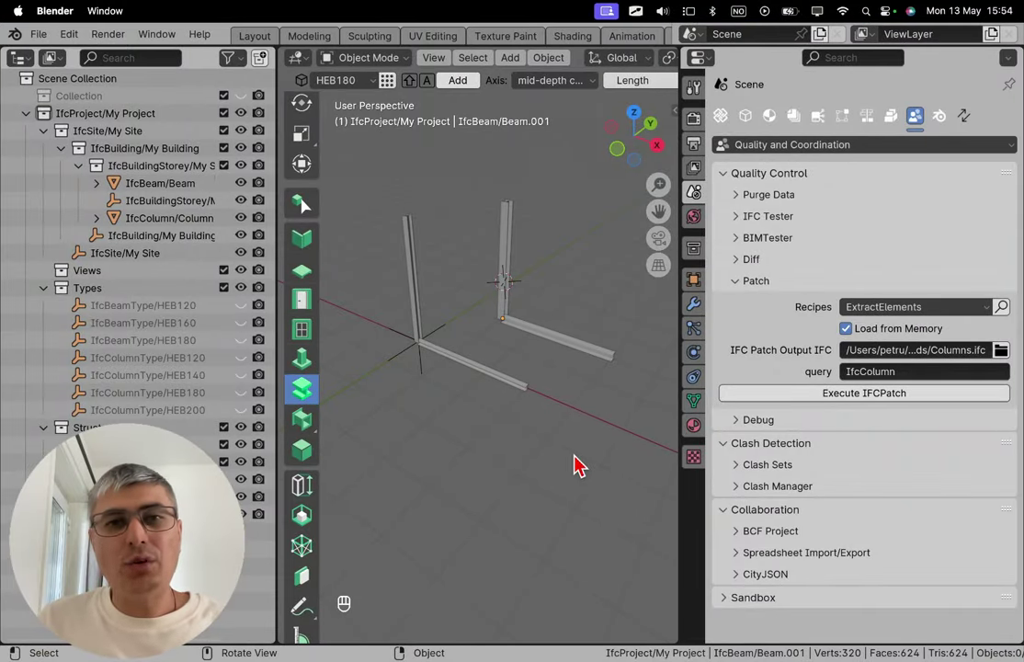
middle_drag(574, 465, 506, 450)
click(499, 398)
click(460, 270)
click(505, 393)
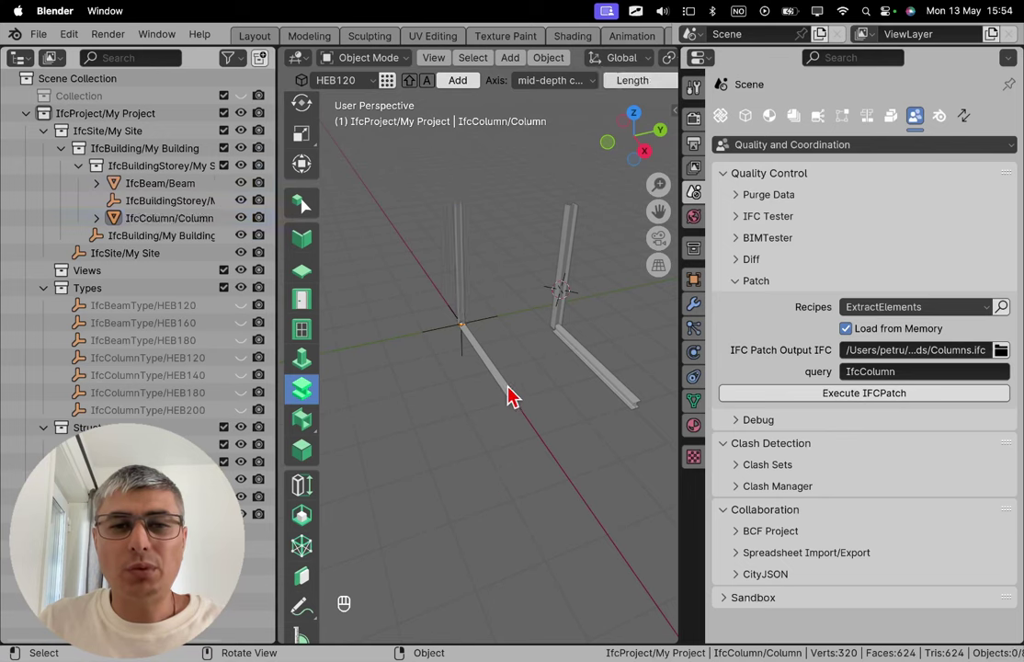
shift+click(577, 235)
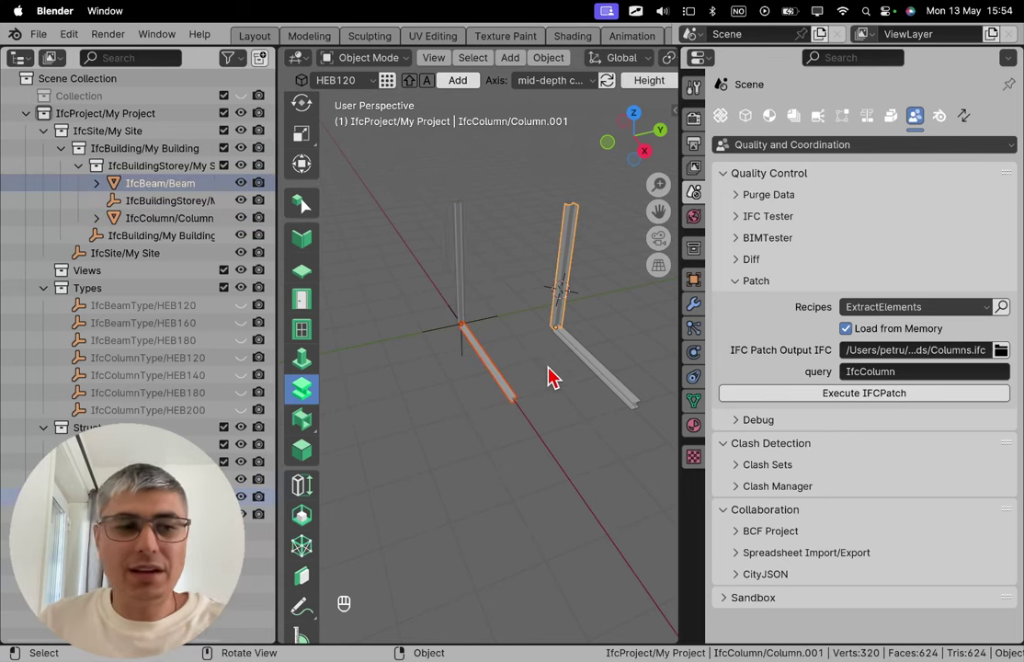
Clear the selection, then pick the right-hand beam and a second column instead.
click(510, 508)
scroll(512, 508, down, 5)
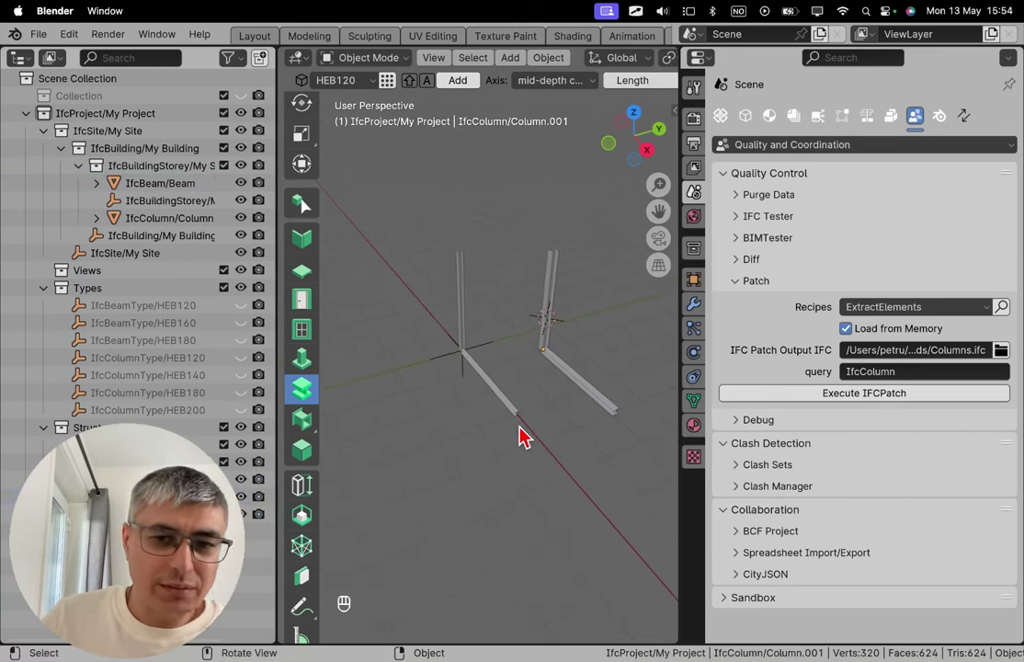
click(183, 478)
shift+click(183, 495)
drag(184, 488, 159, 205)
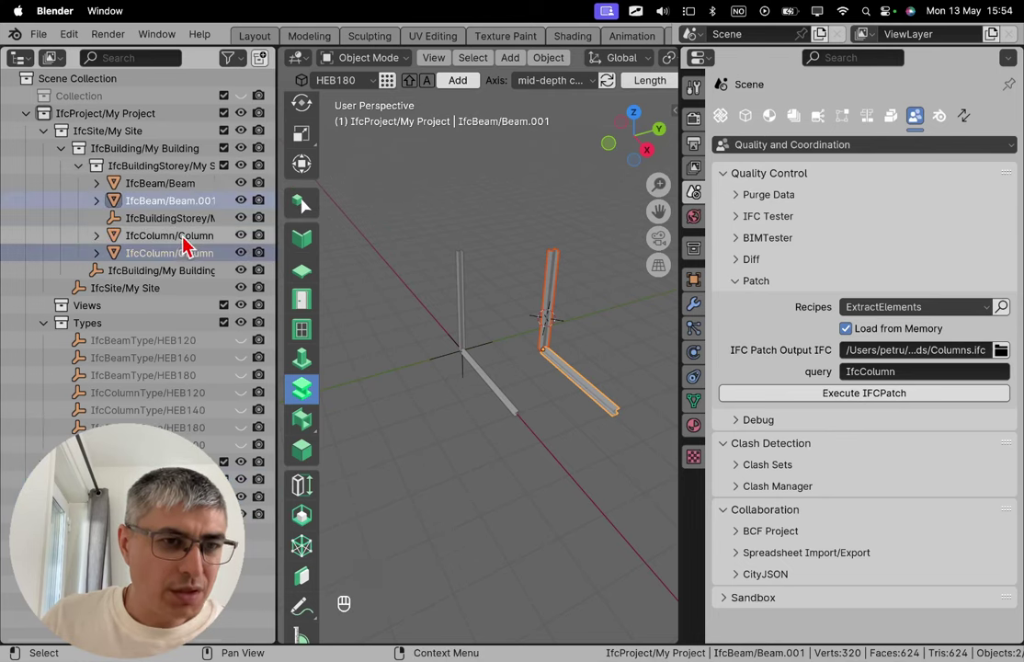
Save the IFC project, then select the beam near the origin plus the right column.
click(41, 34)
click(78, 96)
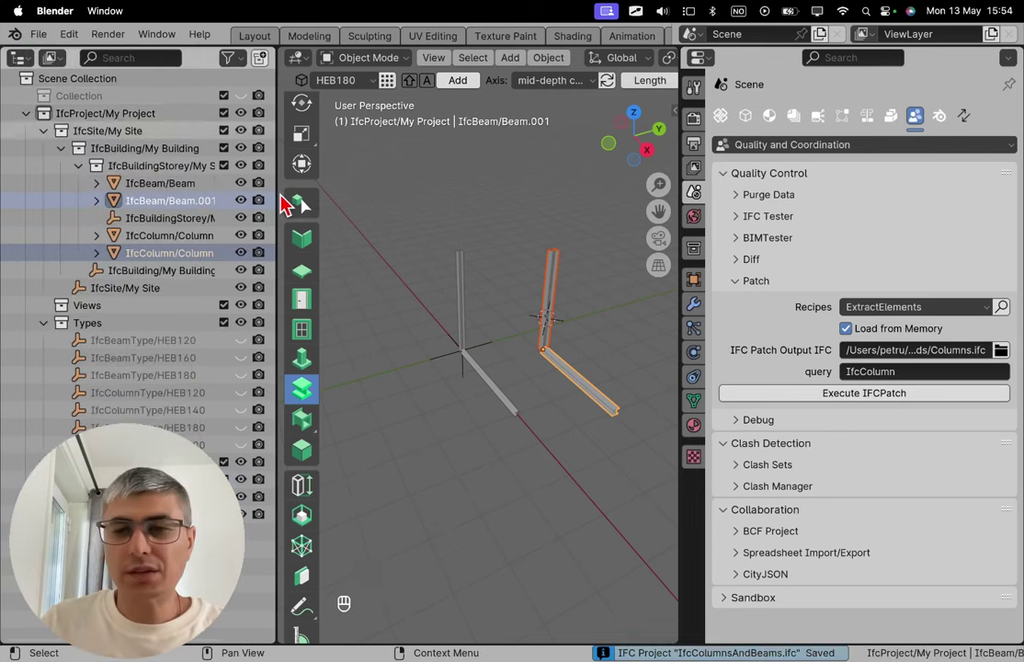
click(511, 408)
shift+click(557, 287)
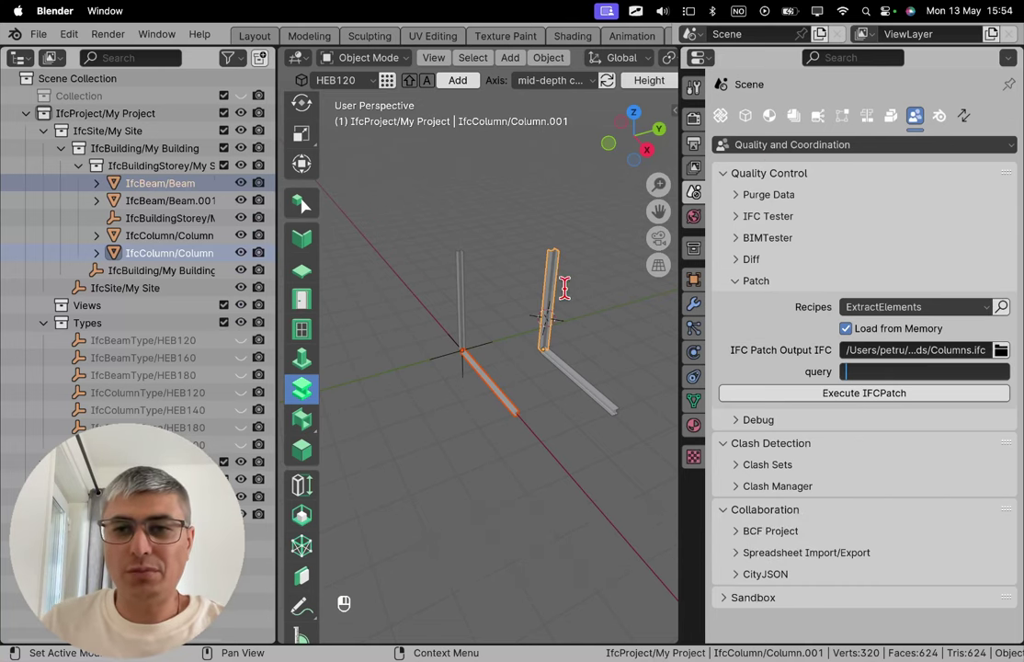
In Project Overview > Grouping and Filtering, add a search group with an empty GlobalId filter.
click(746, 115)
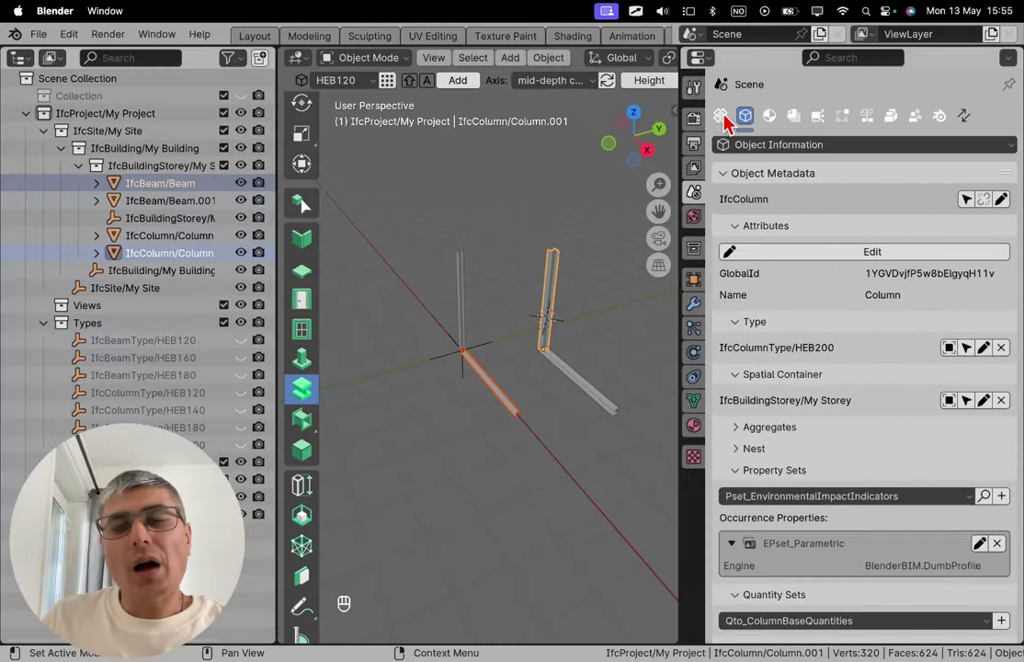
click(722, 116)
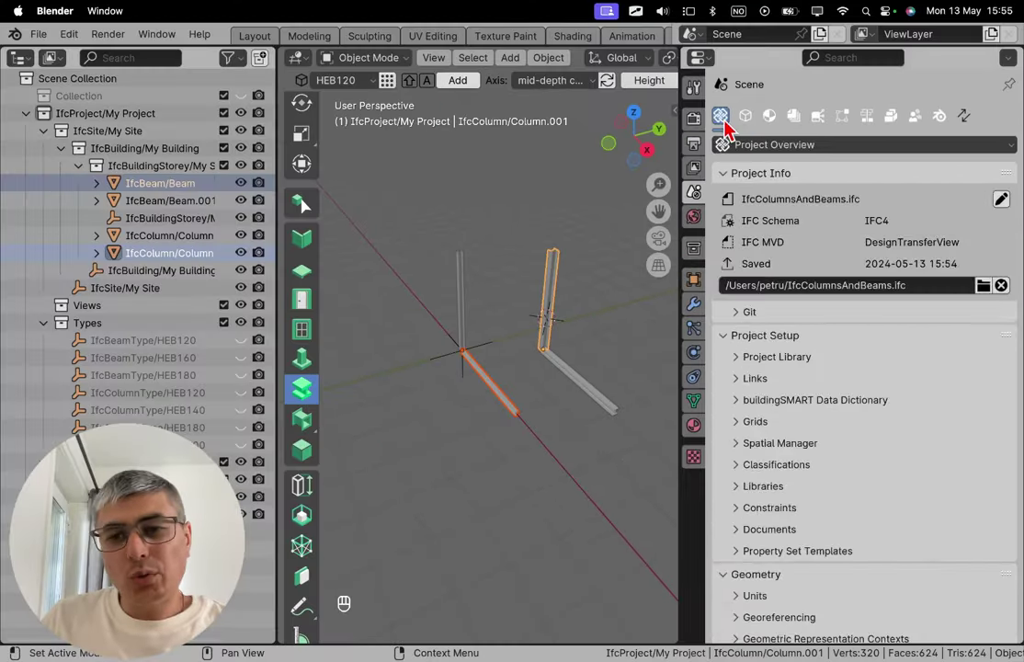
scroll(830, 323, down, 2)
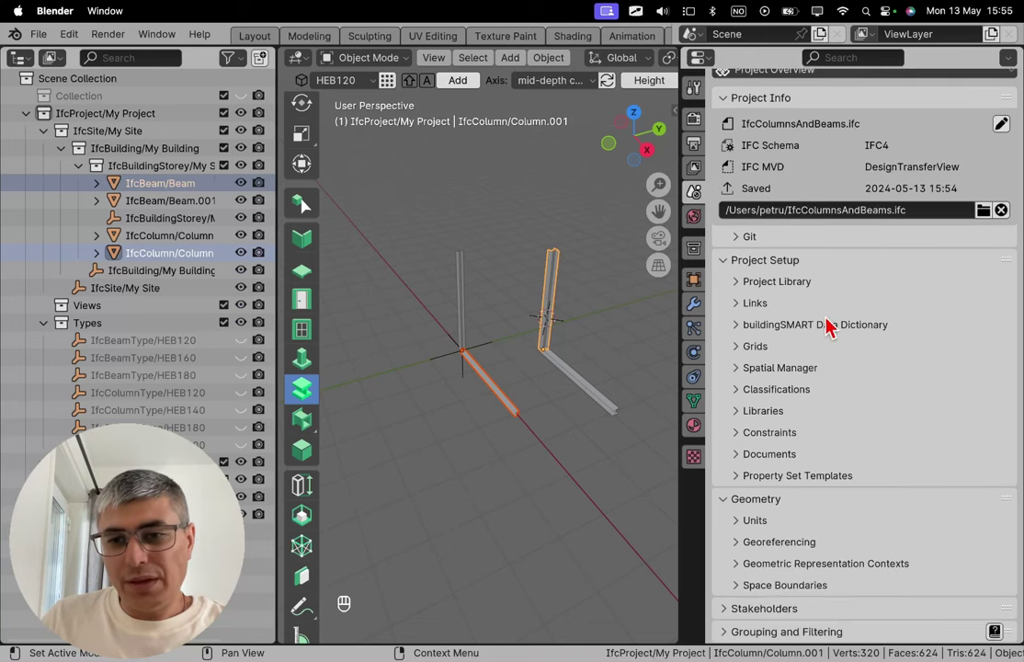
click(763, 633)
scroll(841, 446, down, 5)
click(863, 513)
scroll(864, 520, down, 1)
click(835, 485)
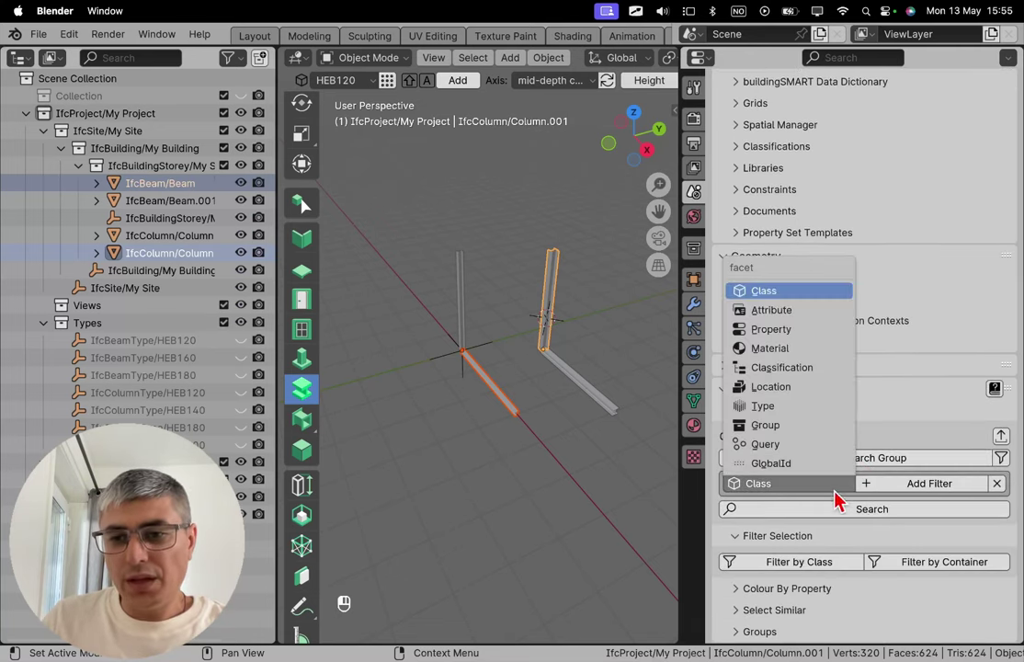
click(786, 463)
click(943, 489)
scroll(951, 507, down, 1)
Fill the GlobalId filter with the selected column's and beam's IDs and copy them.
click(542, 342)
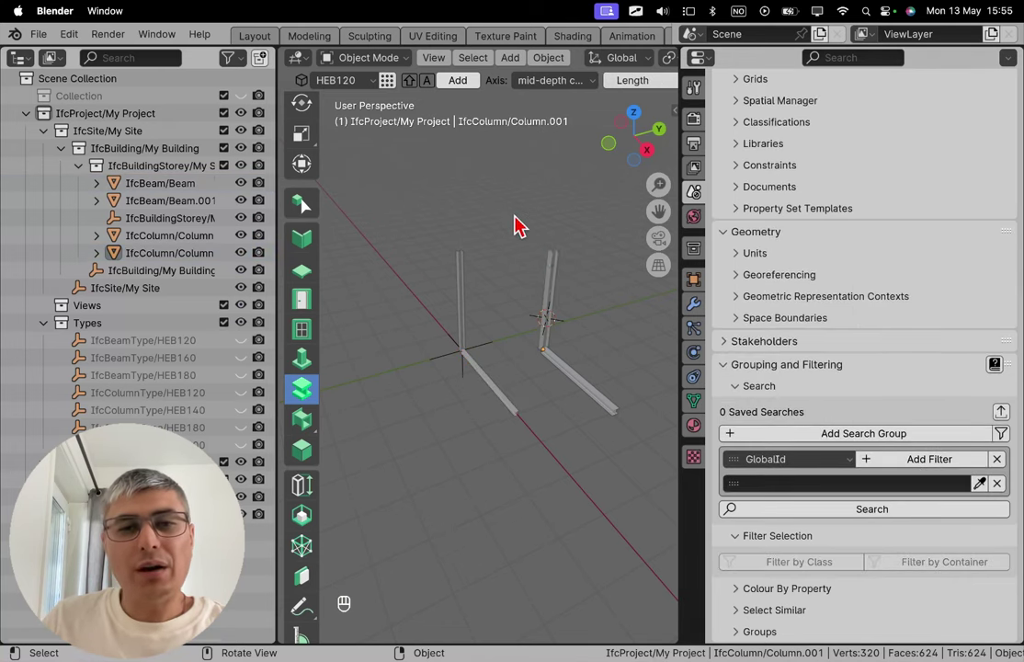
shift+click(504, 394)
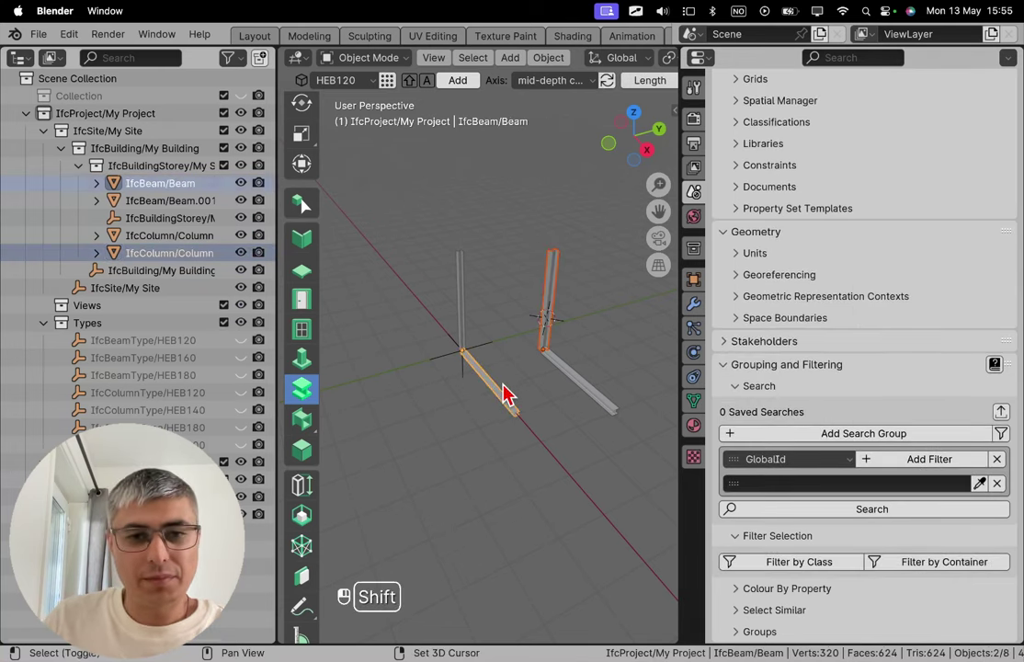
click(981, 483)
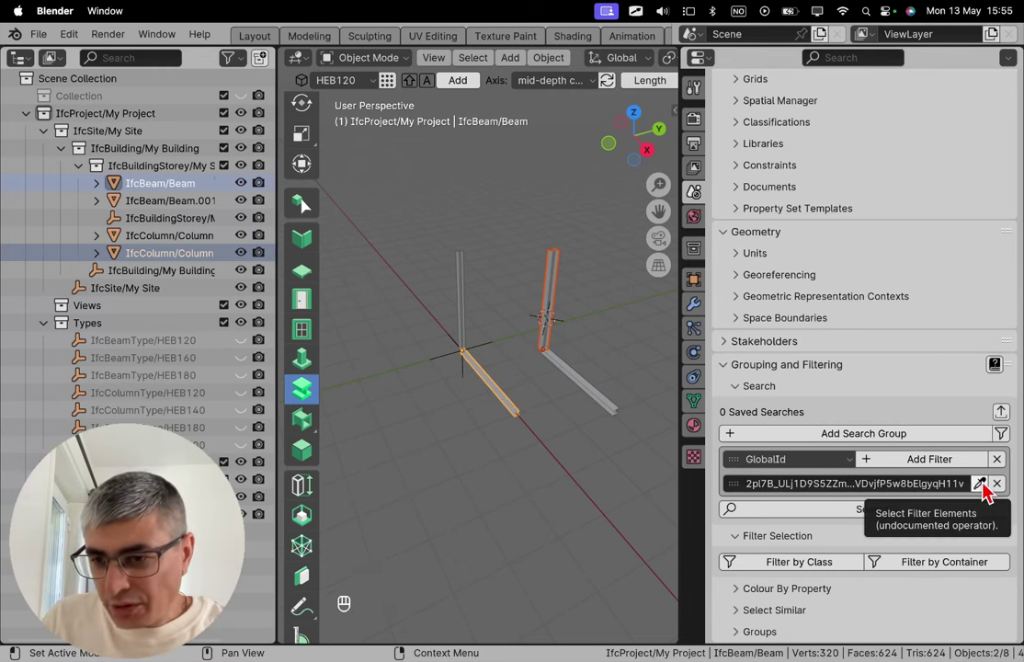
click(897, 486)
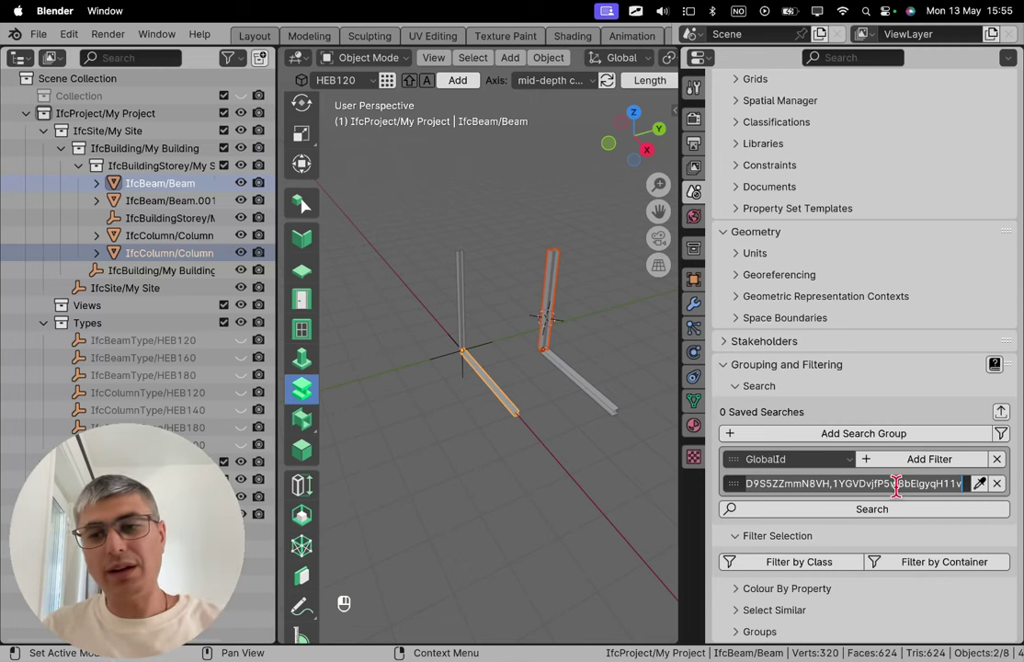
key(Return)
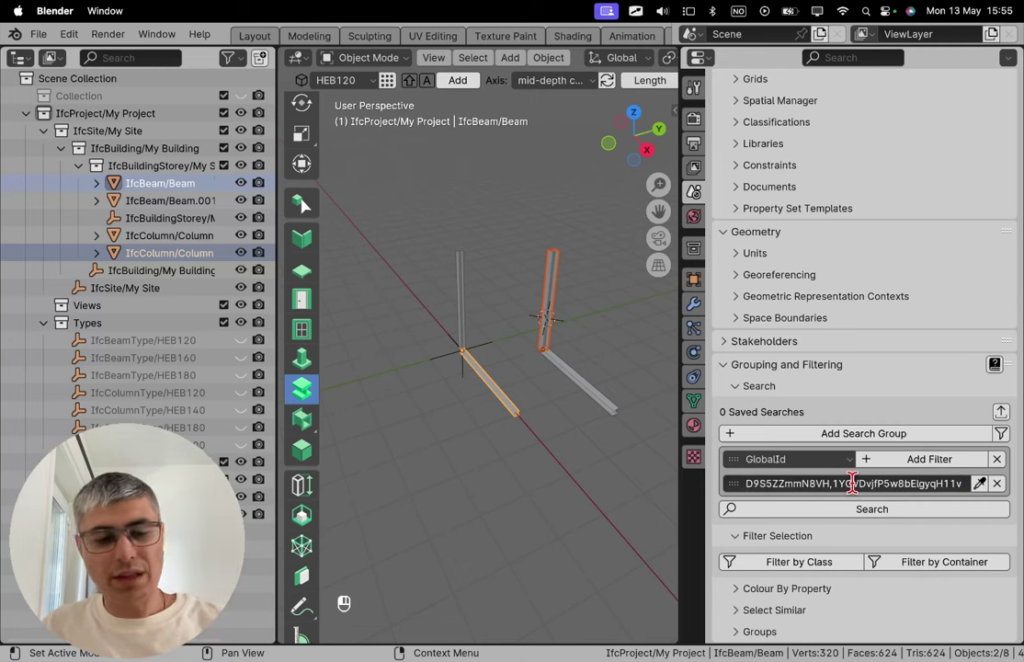
click(854, 484)
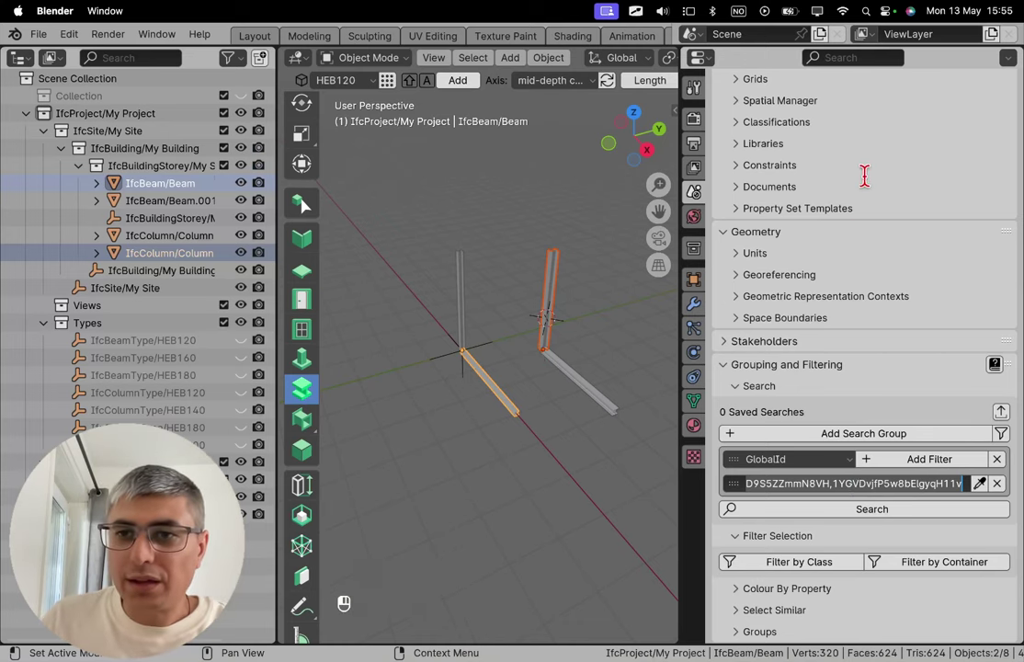
key(Return)
scroll(958, 337, up, 15)
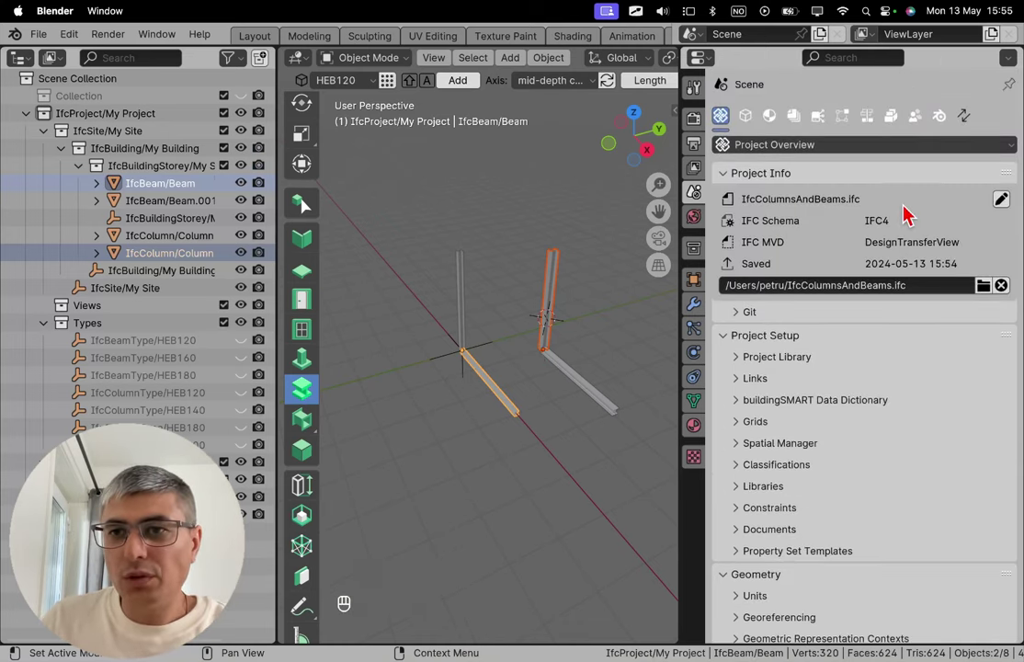
Paste the GlobalIds into the ExtractElements query and set the output to Column and Beam.ifc.
click(916, 118)
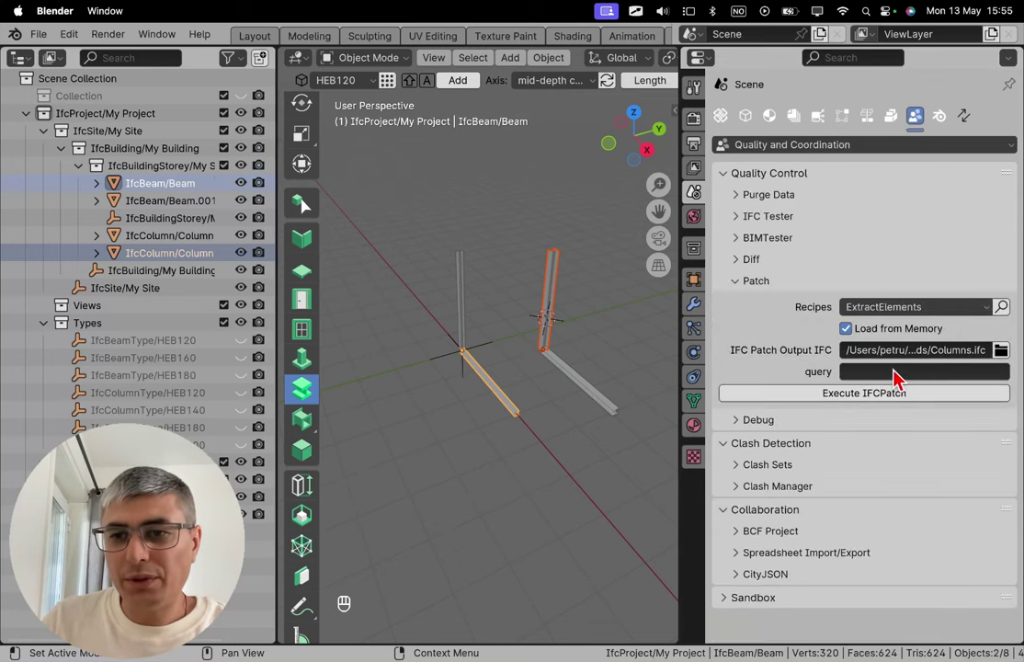
key(super+v)
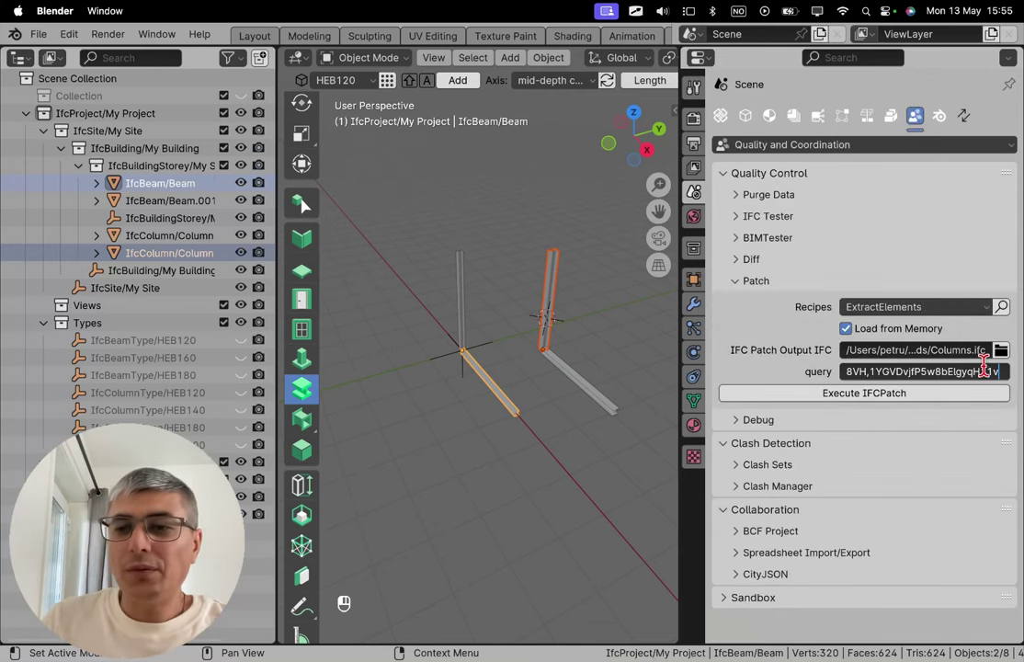
click(1000, 350)
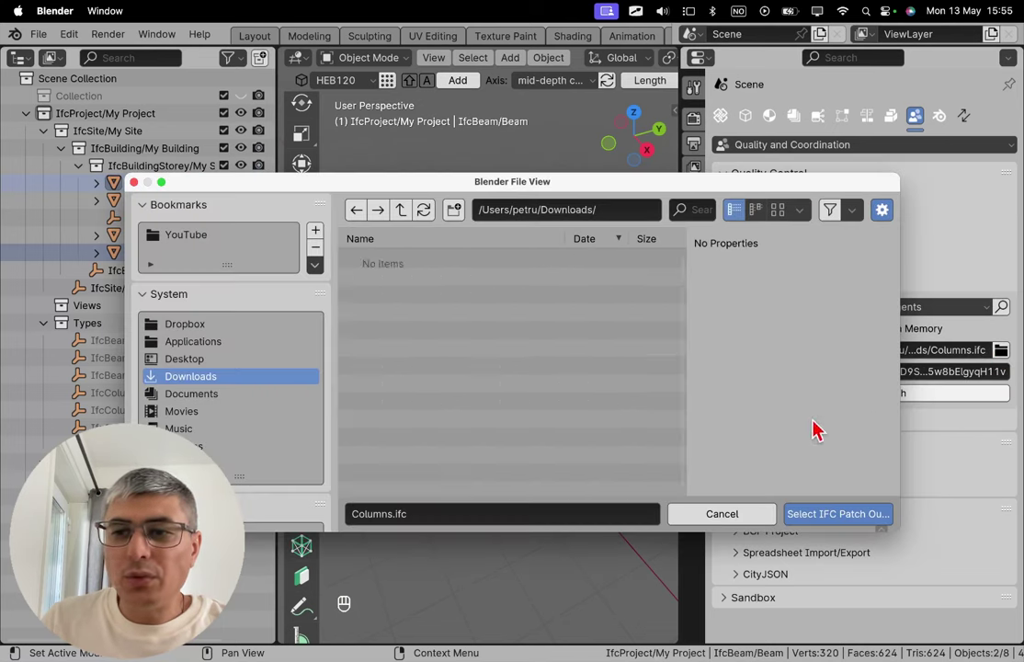
scroll(440, 372, down, 2)
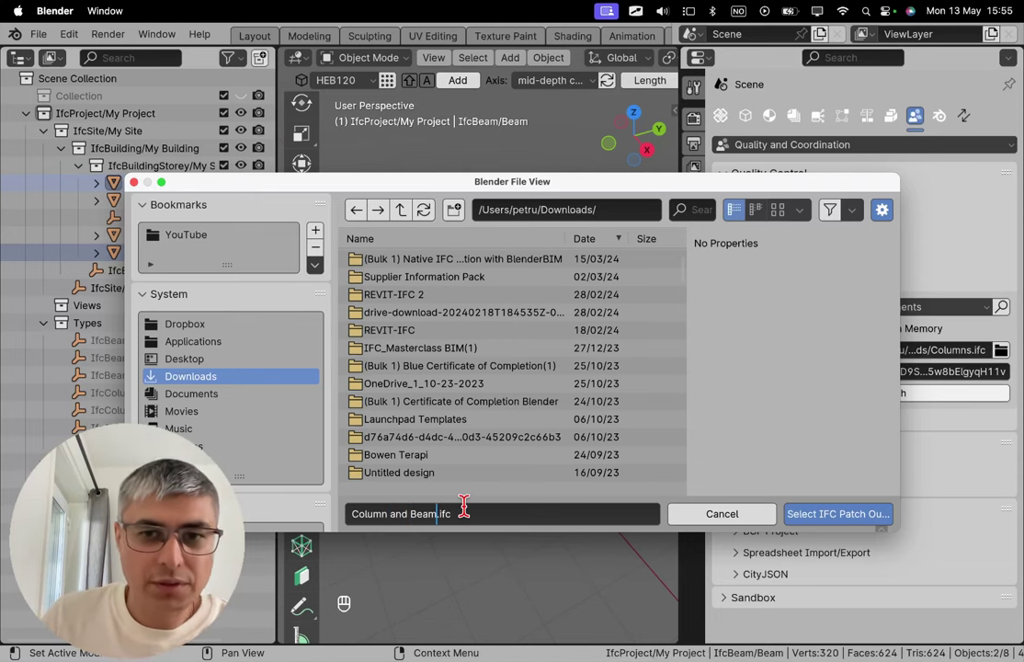
click(804, 513)
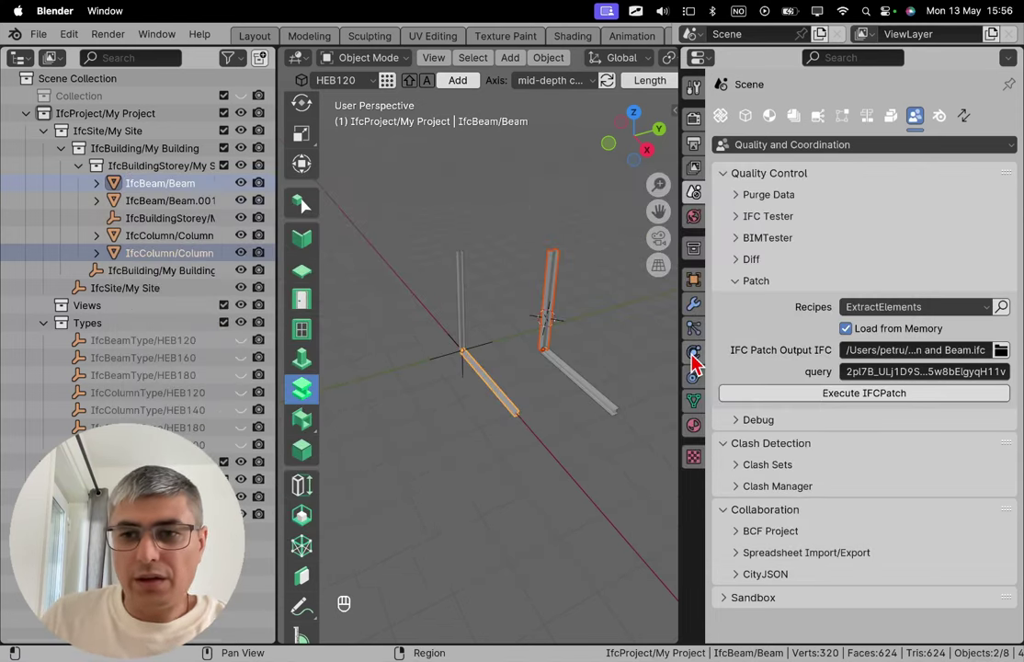
Execute the ExtractElements patch and review the Info Log.
click(815, 402)
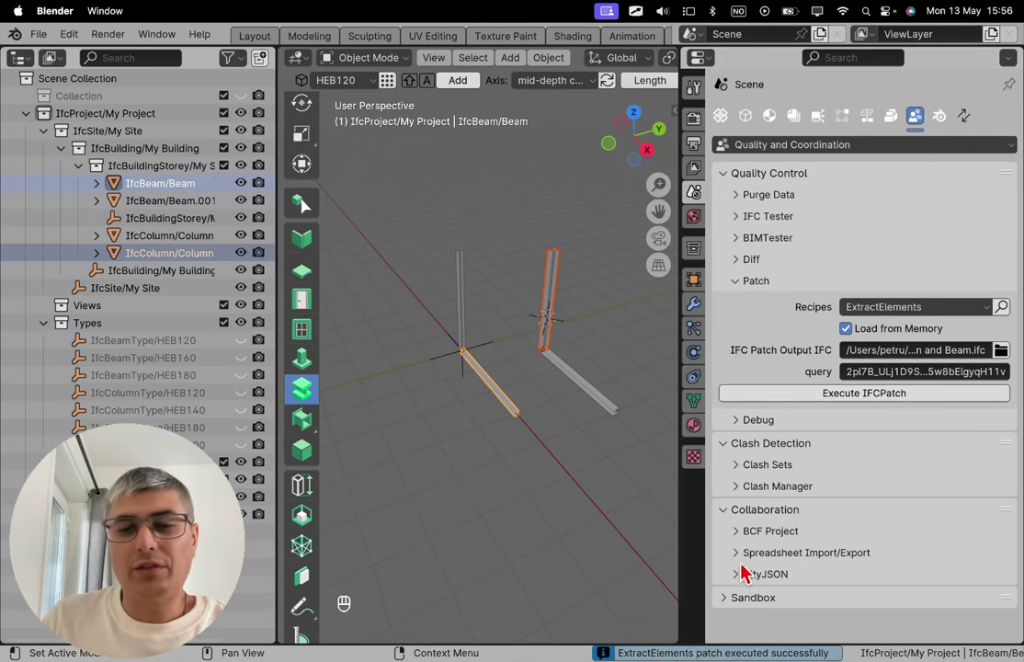
click(634, 653)
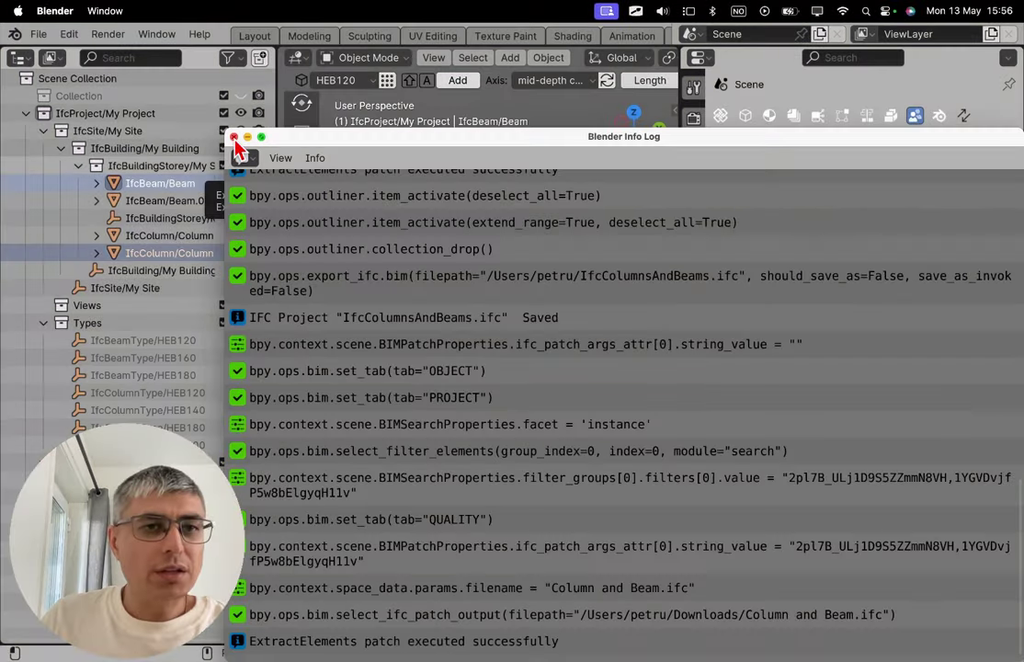
click(233, 137)
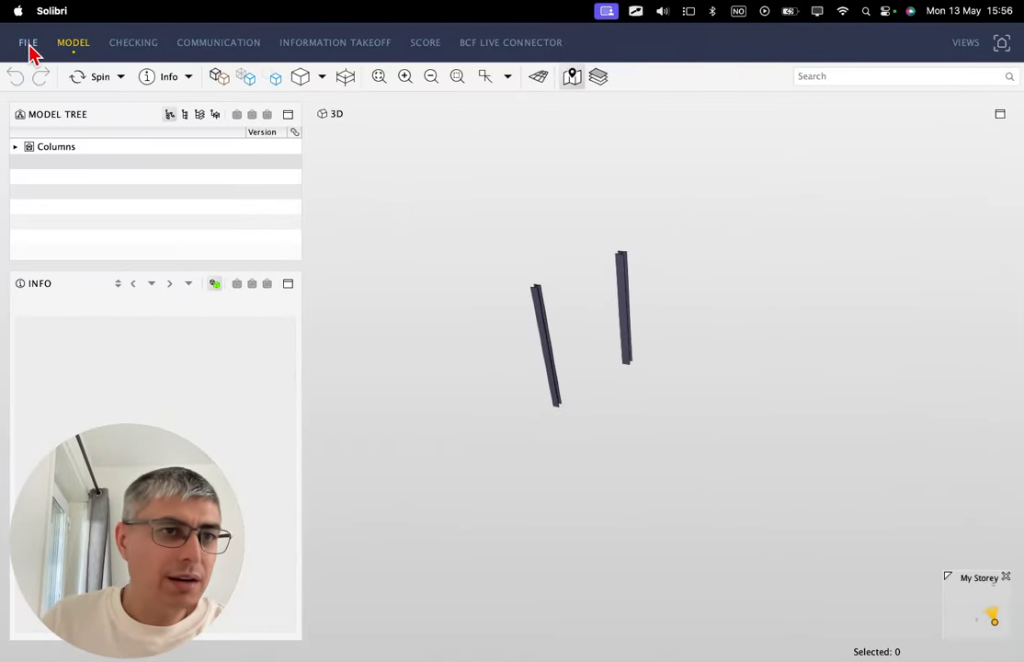
In Solibri, close the Columns model without saving changes.
click(35, 46)
click(57, 191)
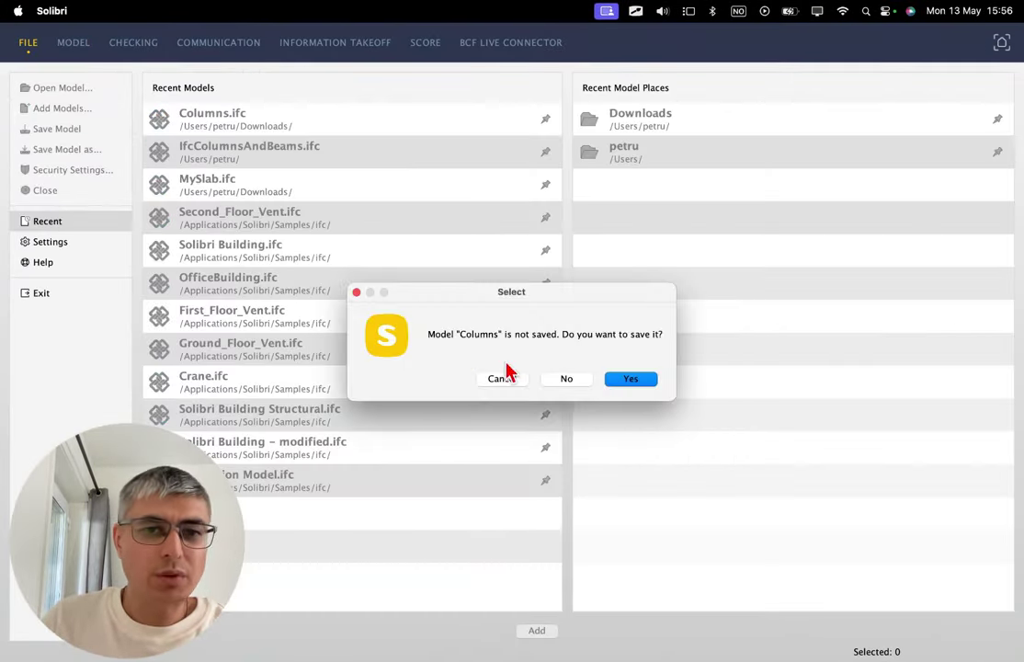
click(567, 380)
Open Column and Beam.ifc with the default discipline and rotate to inspect it.
click(66, 87)
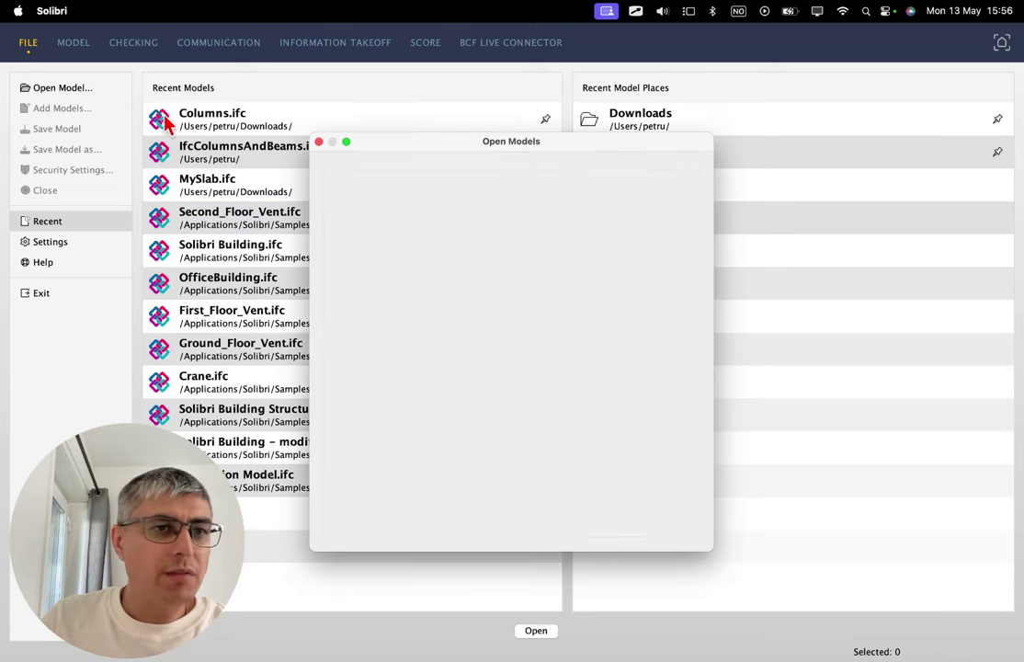
click(563, 222)
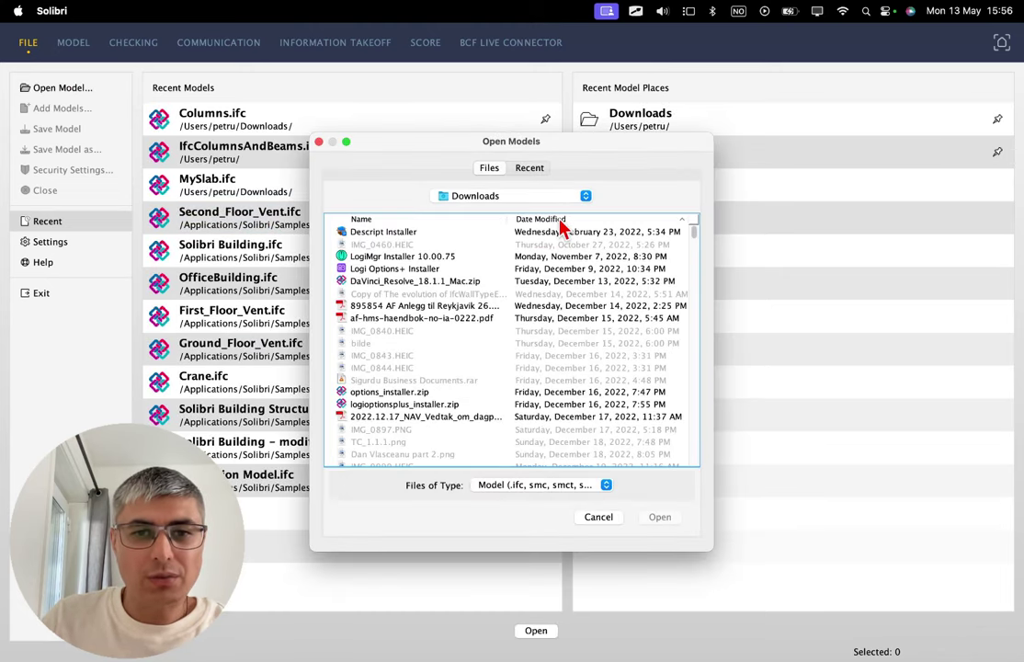
click(398, 233)
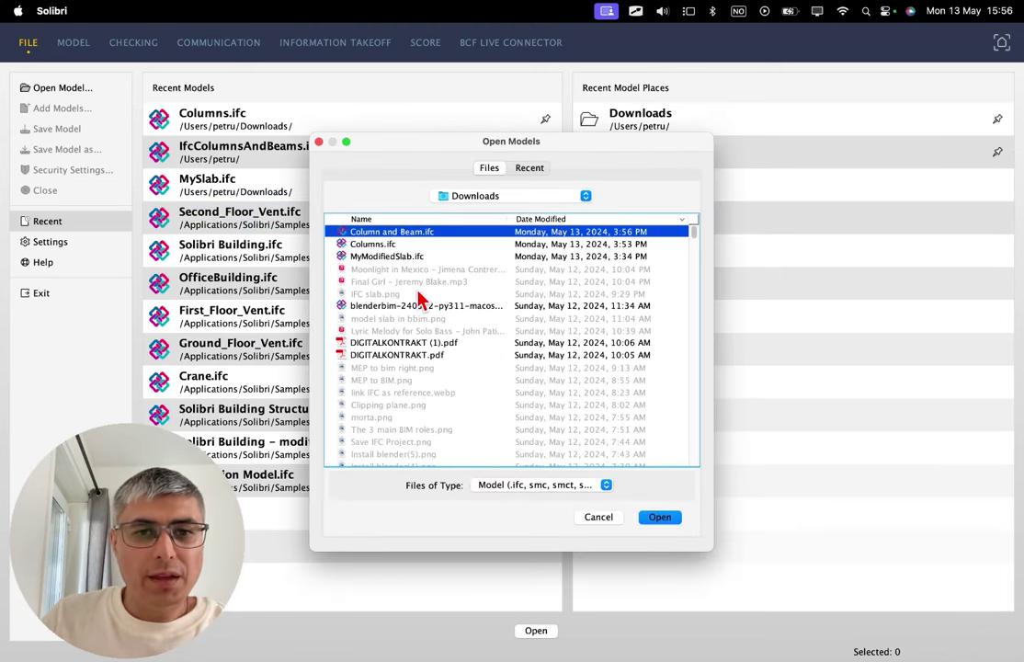
click(658, 518)
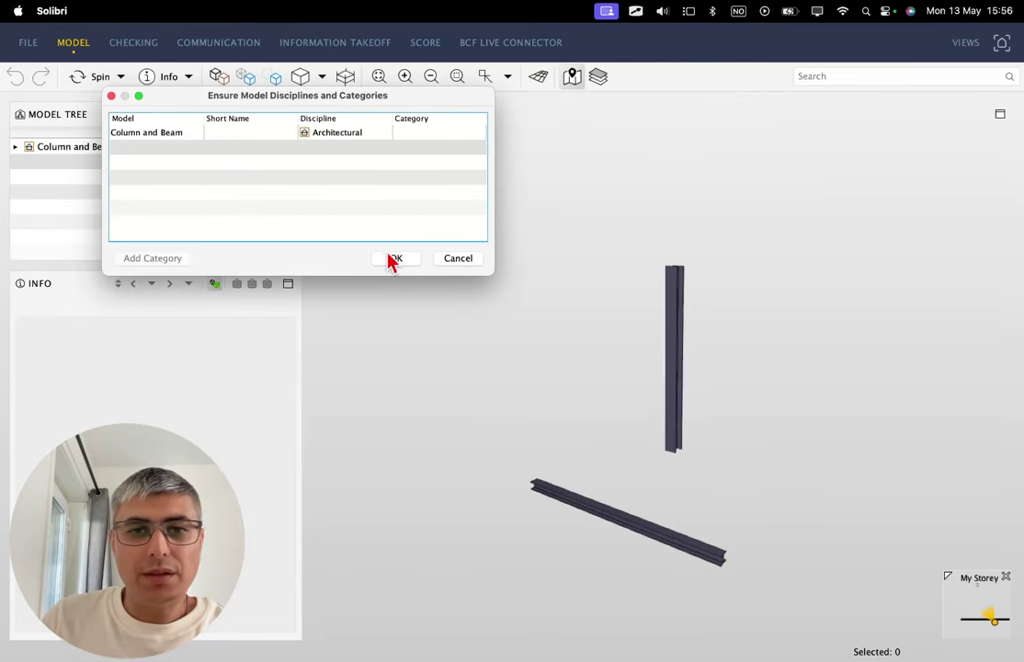
click(405, 259)
mouse_move(667, 446)
mouse_down()
mouse_move(542, 435)
mouse_move(723, 455)
mouse_move(680, 460)
mouse_up()
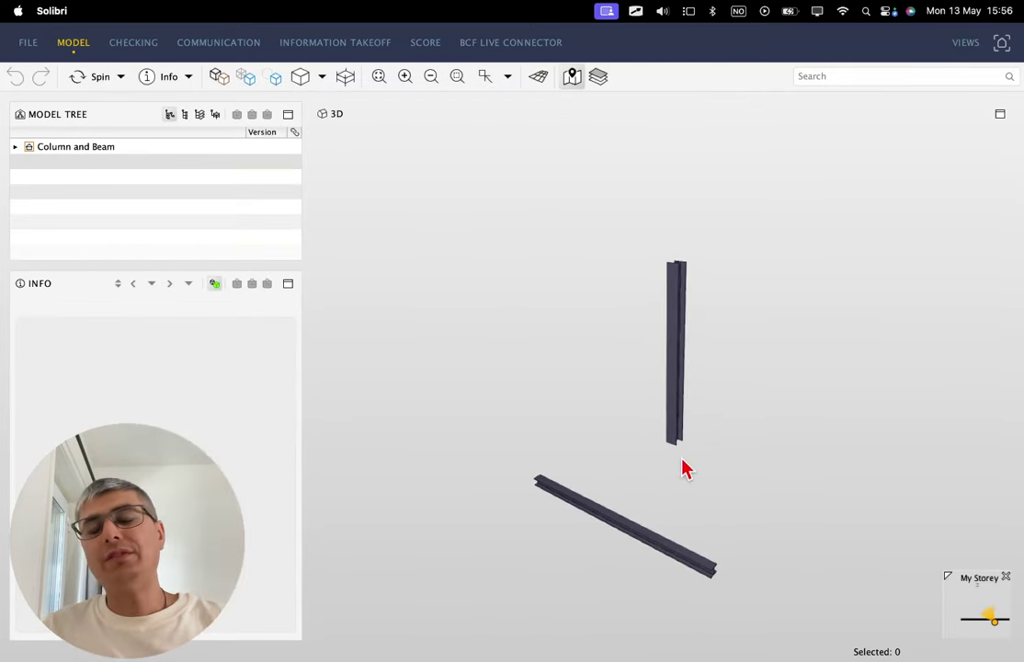